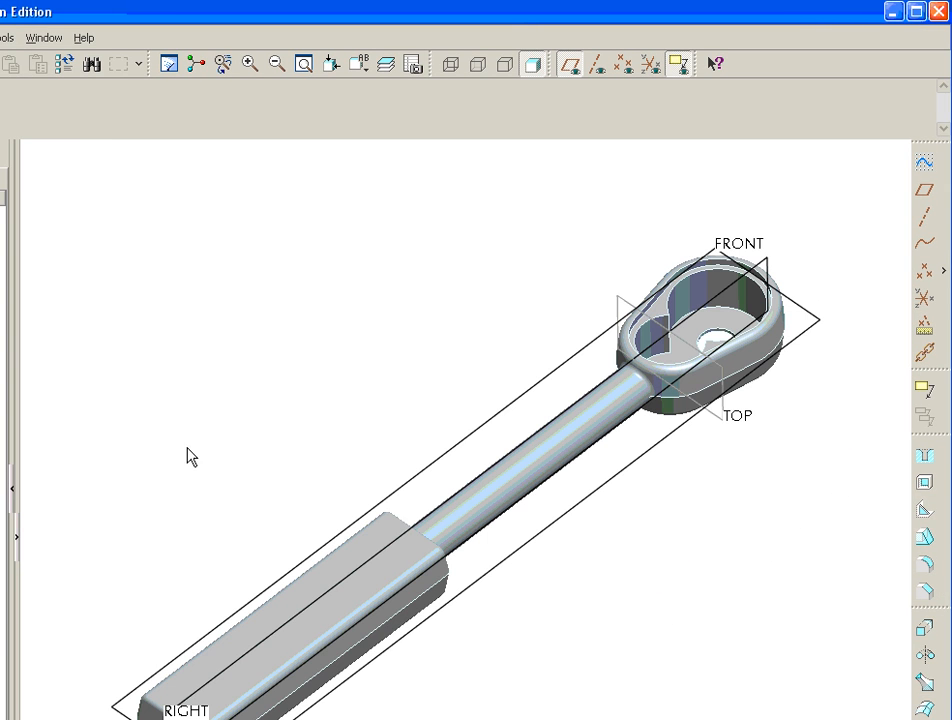
- Enlarge the graphics area, spin the wrench slightly, and turn off datum plane display
left_click_drag(0, 719, 4, 716)
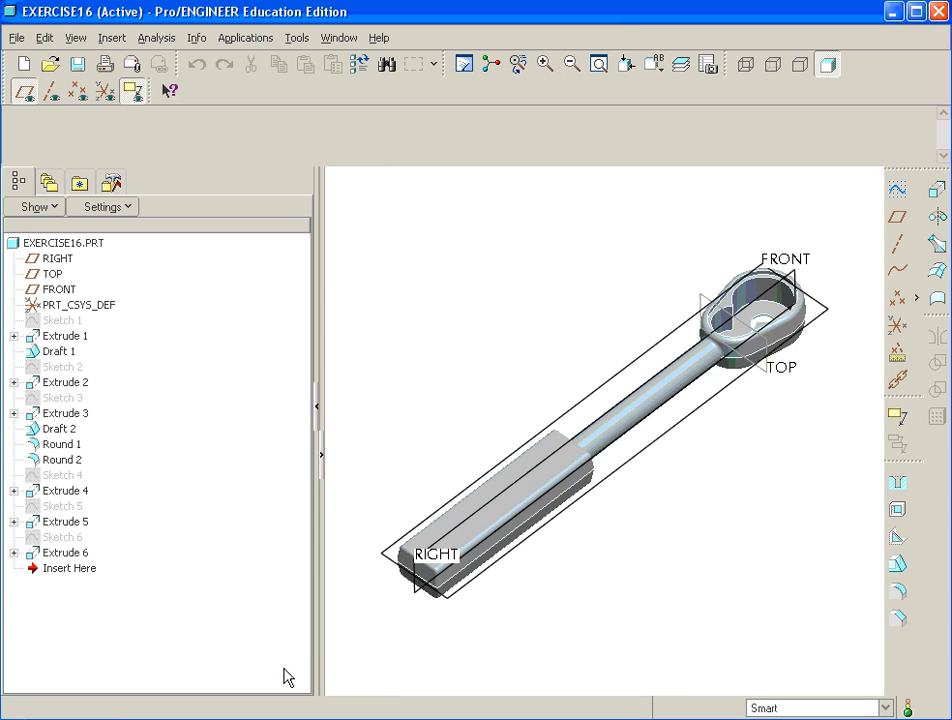
left_click_drag(320, 640, 187, 623)
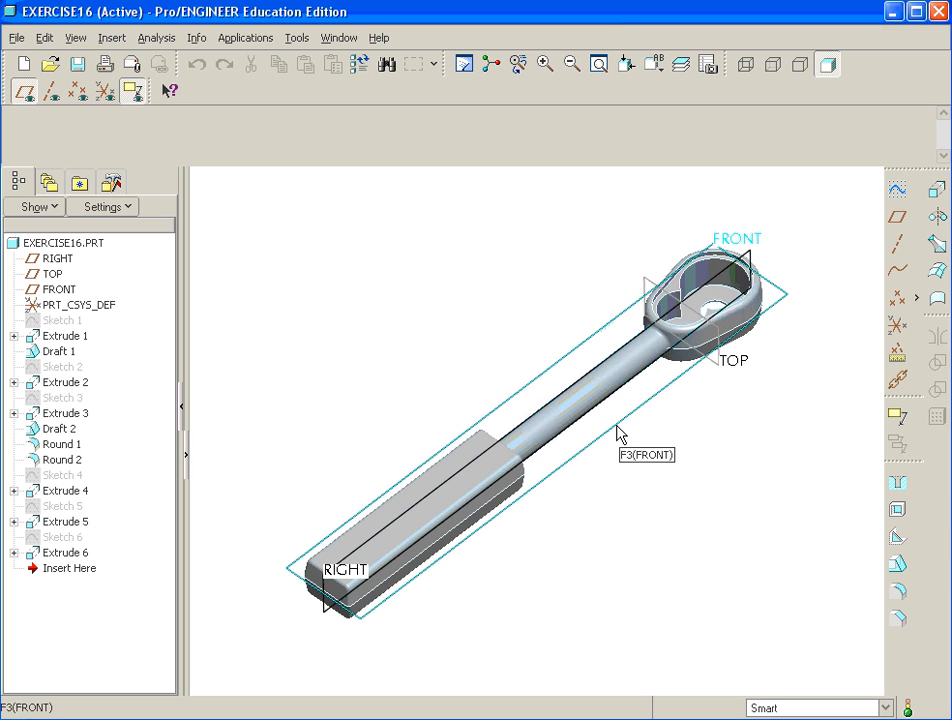
middle_click_drag(620, 436, 504, 453)
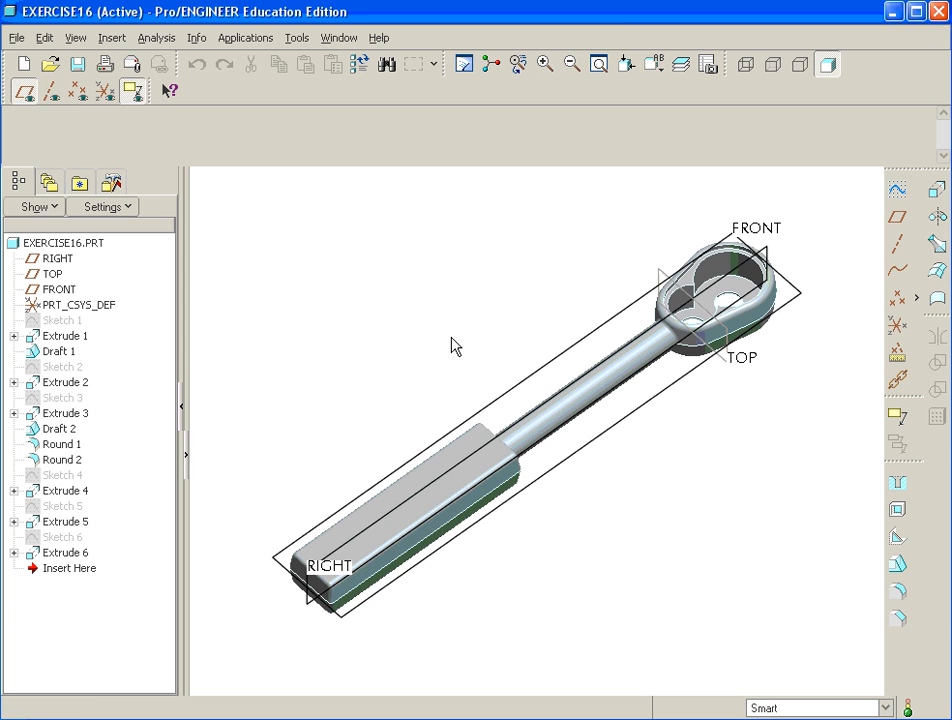
left_click(25, 92)
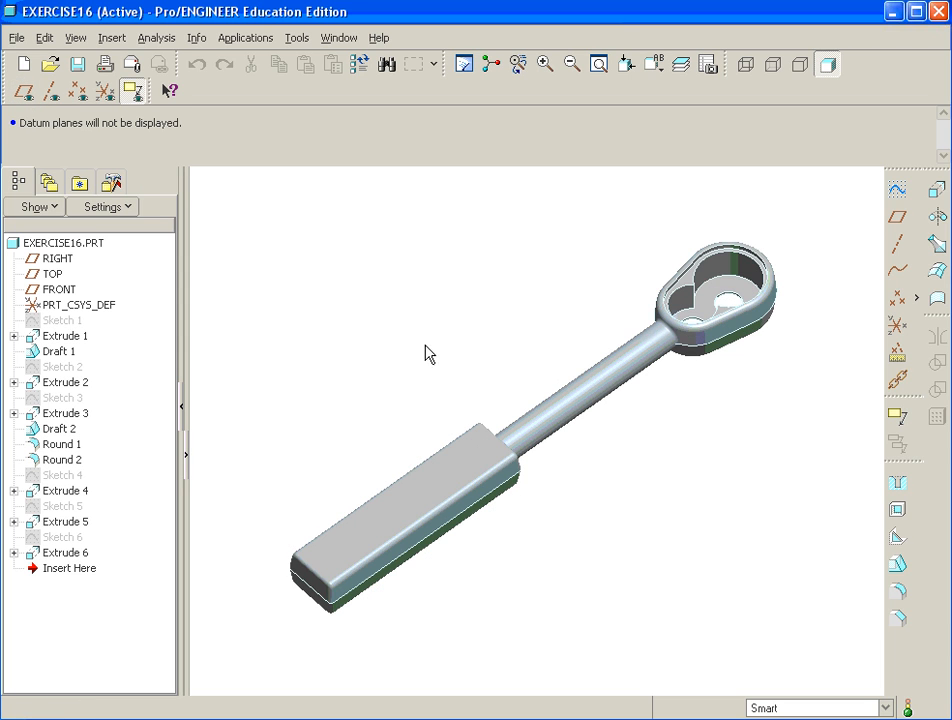
scroll(430, 353, "down", 2)
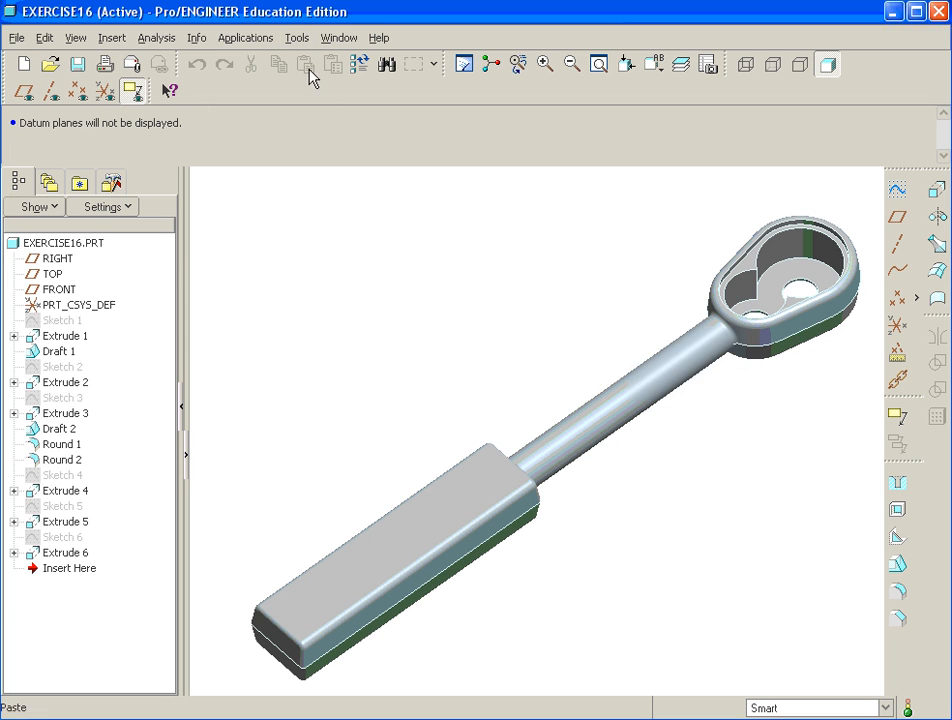
- Open the EXERCISE16 family table and insert a new instance row
left_click(296, 38)
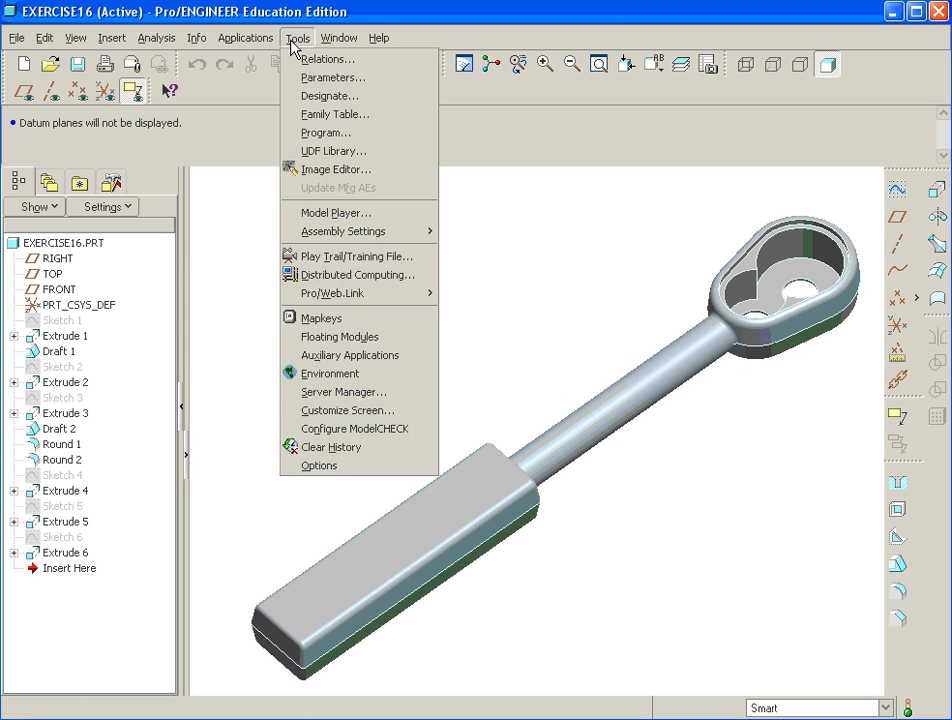
left_click(329, 116)
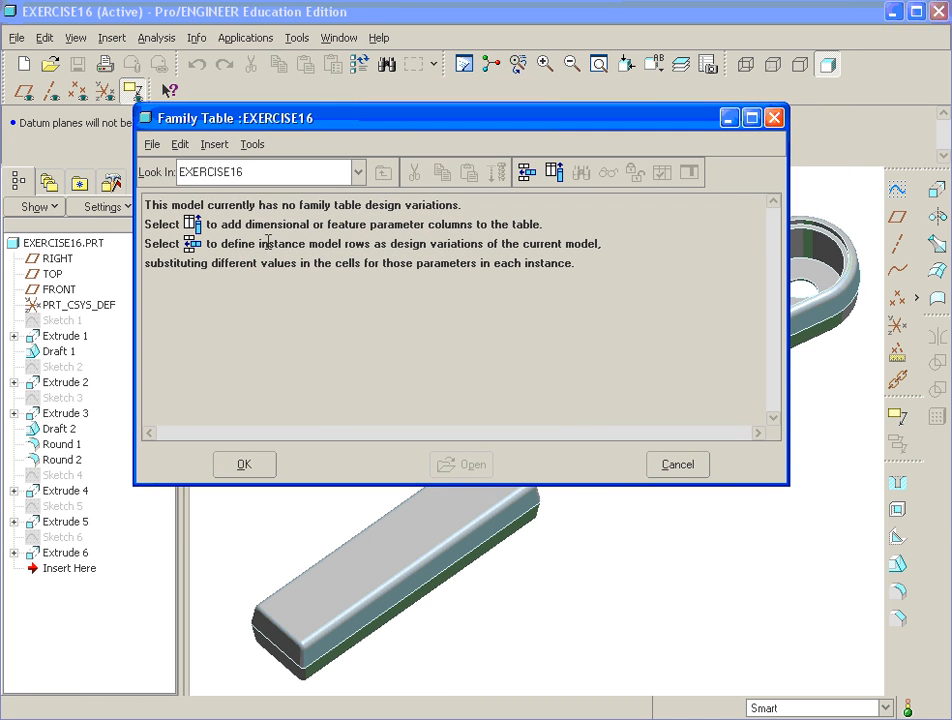
left_click(527, 178)
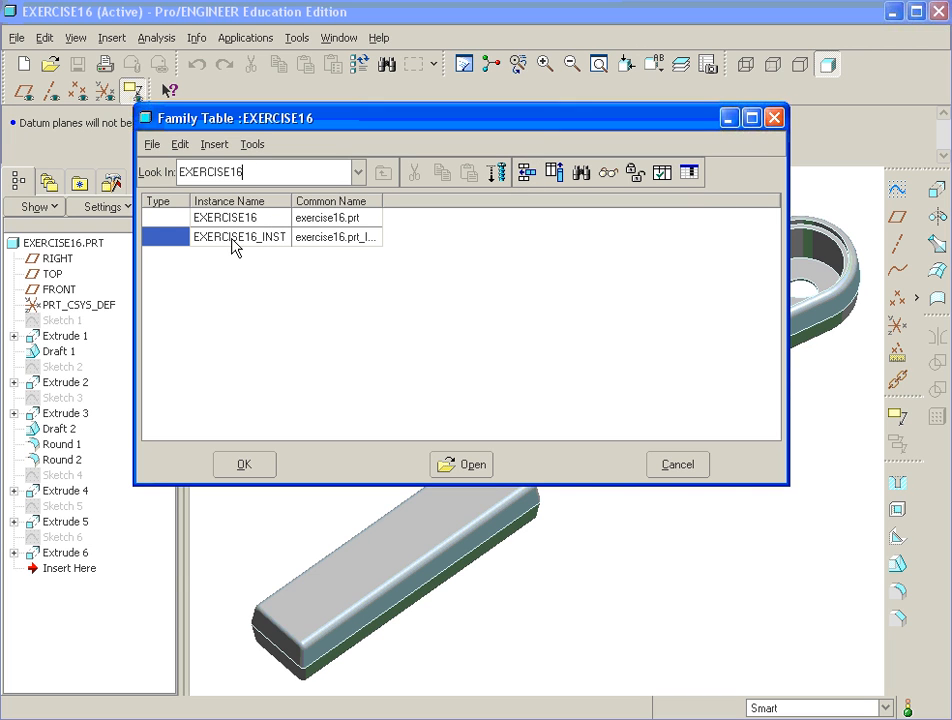
- Rename the new instance to EXERCISE16_PRE_MACH
left_click(286, 240)
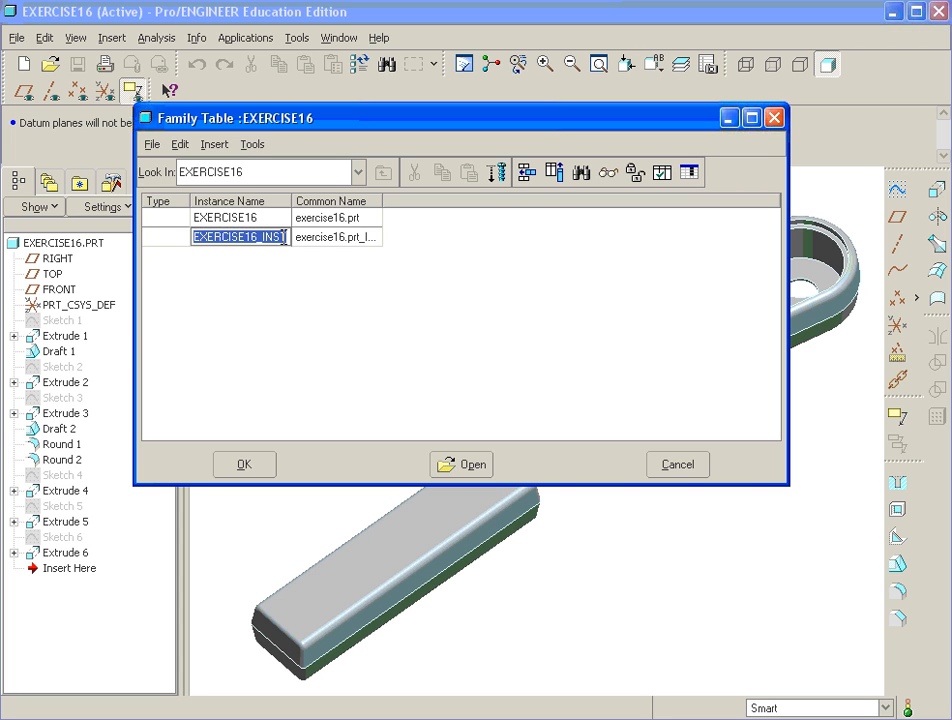
left_click(287, 238)
left_click_drag(287, 238, 266, 238)
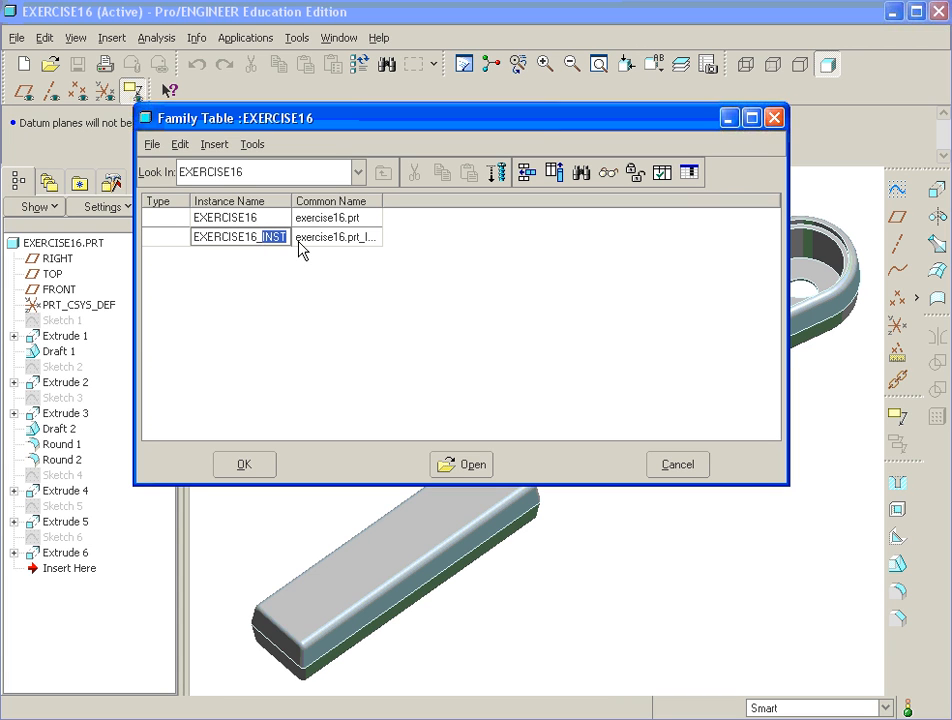
type("MOLDED")
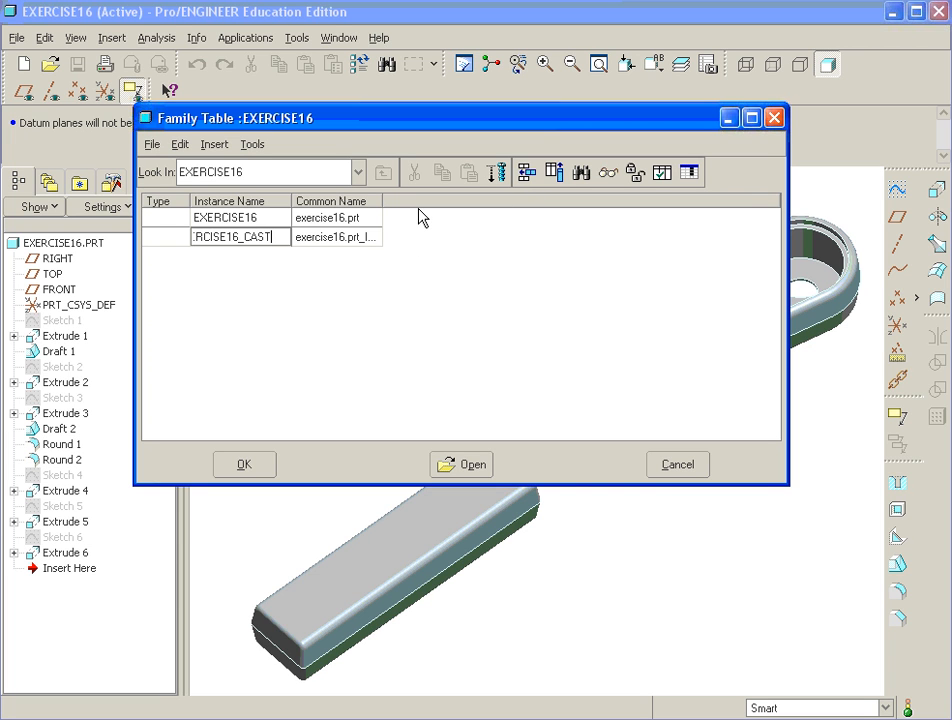
left_click_drag(277, 237, 246, 237)
type("PRE_MACH")
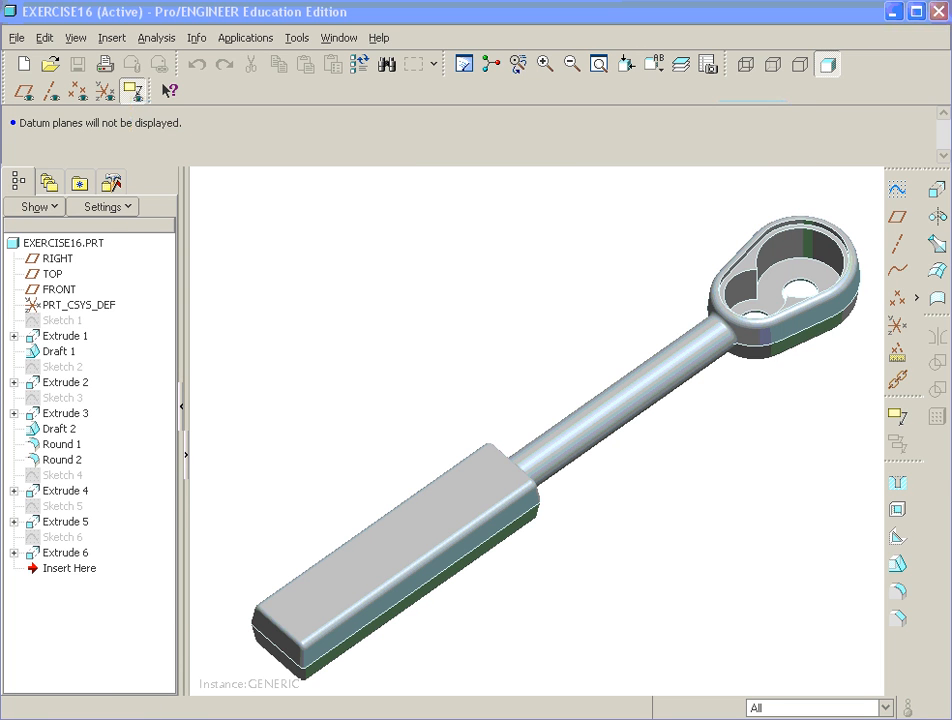
- Set Family Items to add Features and move the dialog off the wrench
left_click_drag(930, 26, 698, 36)
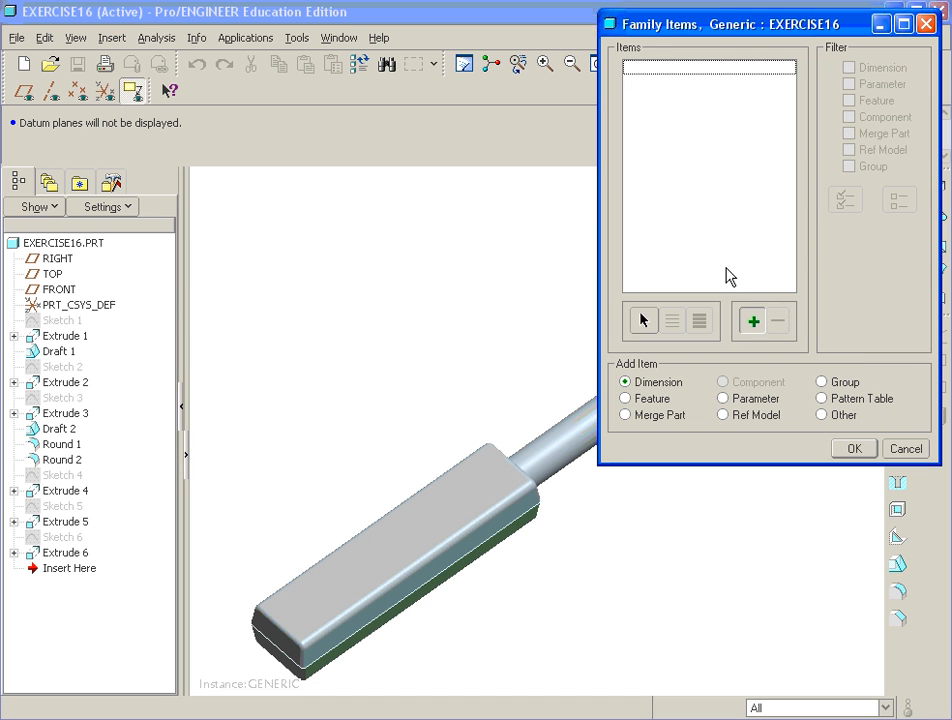
left_click(626, 382)
left_click(626, 398)
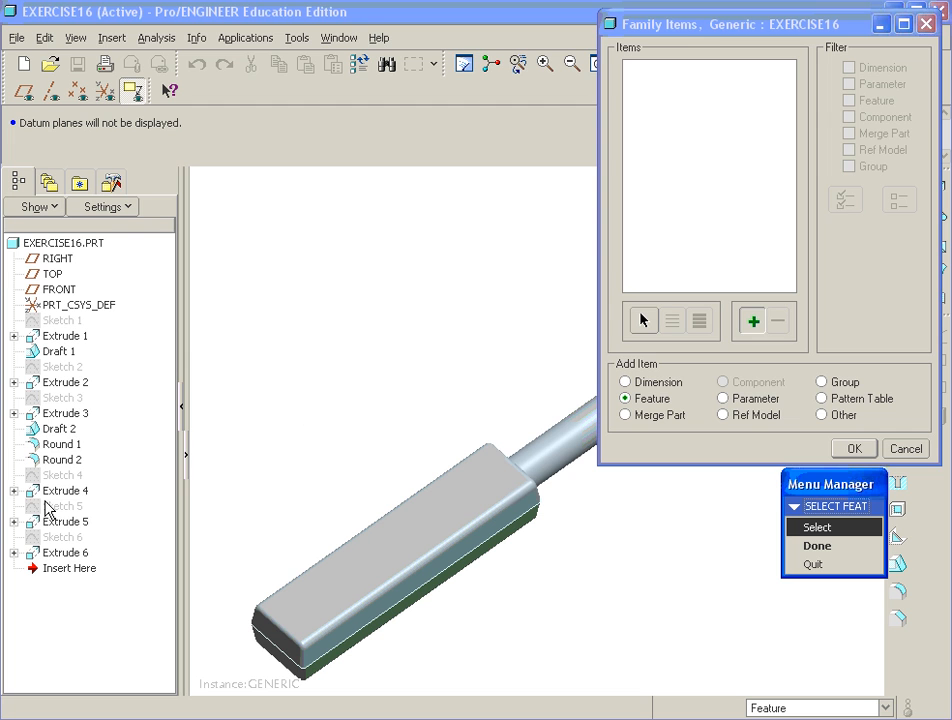
left_click_drag(700, 30, 205, 19)
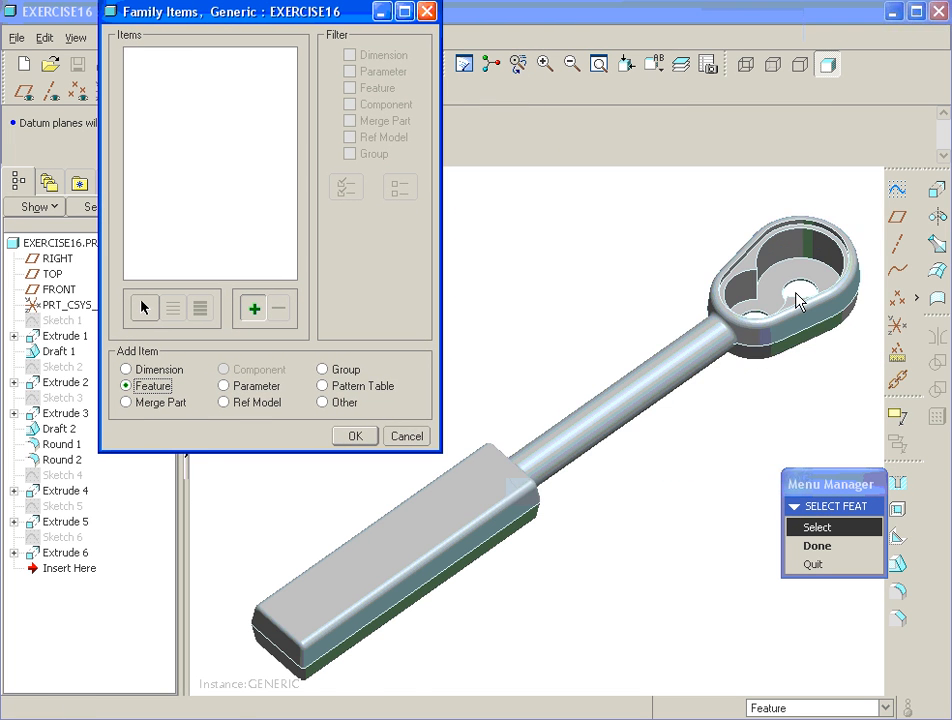
scroll(797, 297, "up", 5)
scroll(706, 270, "up", 3)
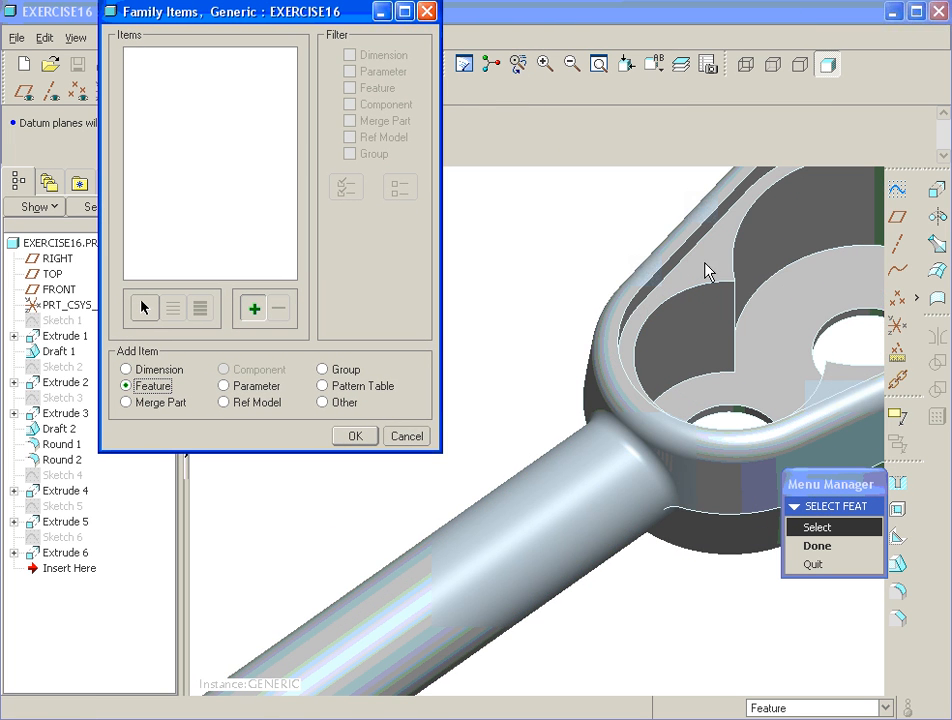
scroll(700, 258, "down", 4)
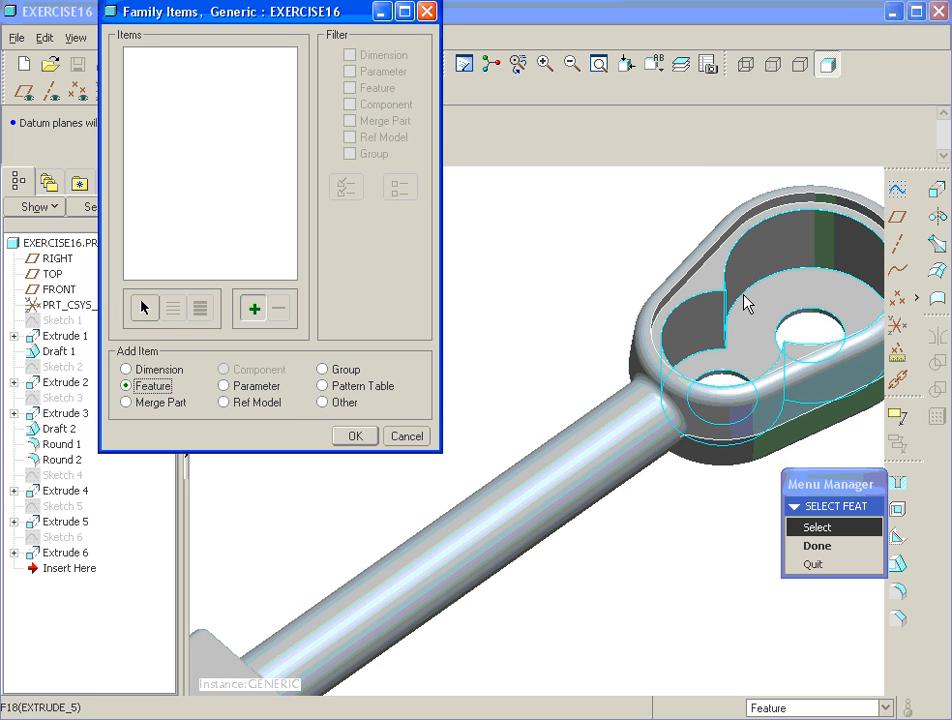
- Pick Extrude 4, Extrude 5 and Extrude 6 on the model as family items
left_click(710, 277)
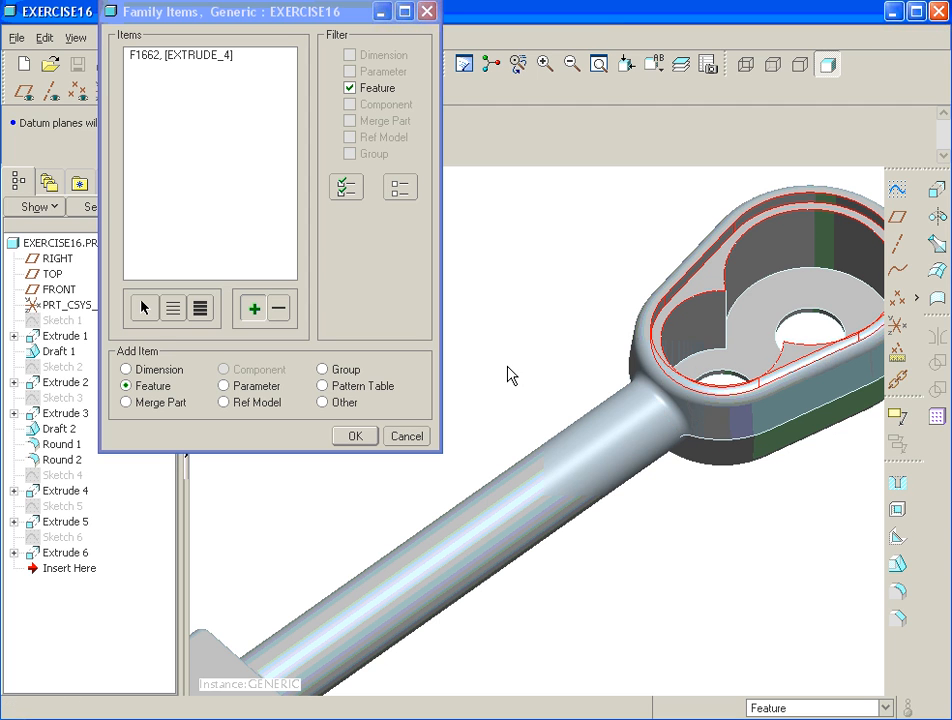
left_click(708, 346)
scroll(714, 375, "up", 5)
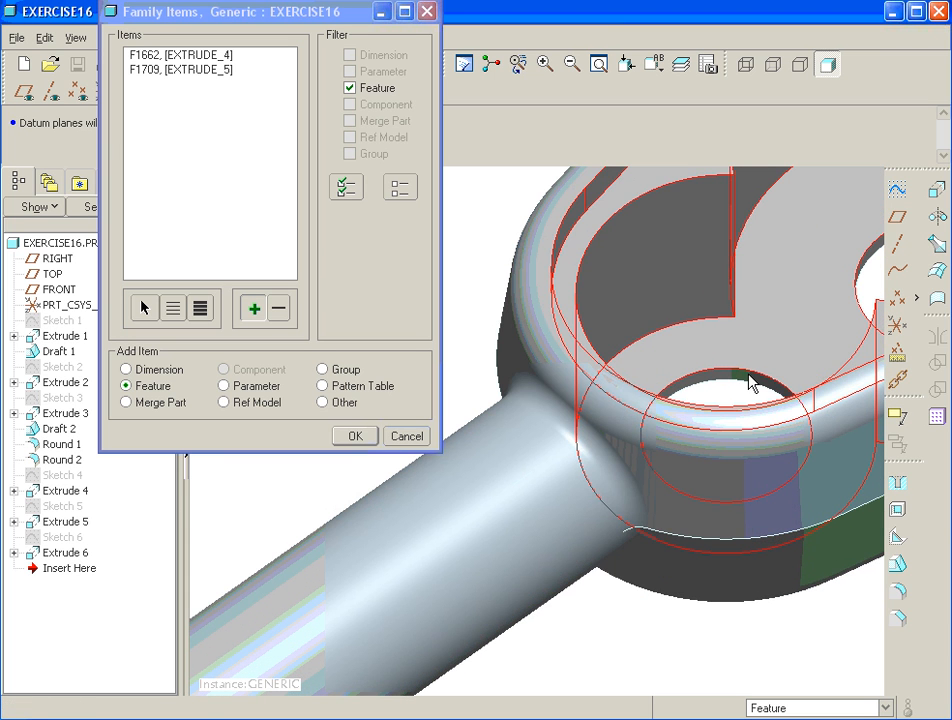
left_click(753, 388)
scroll(674, 366, "down", 5)
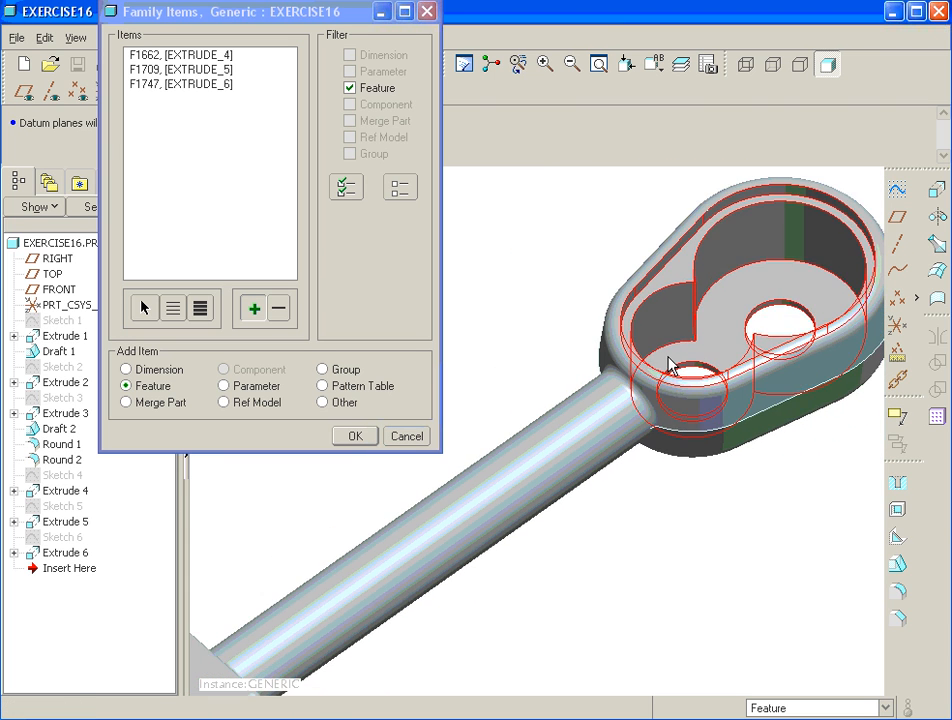
scroll(670, 365, "down", 2)
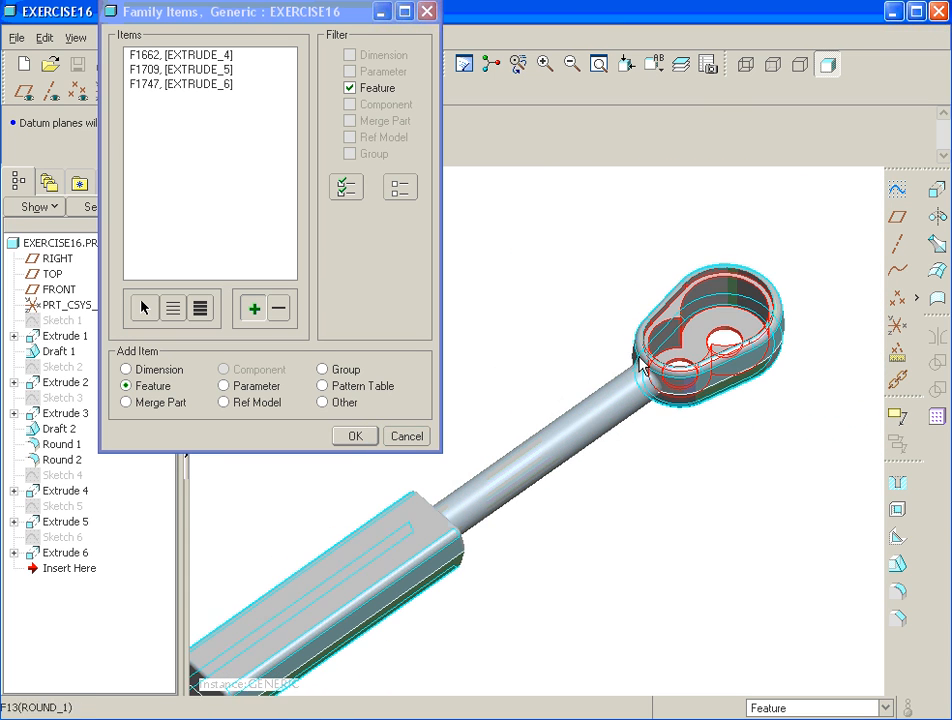
- Accept the three feature columns and set the instance's Extrude 4 cell to N
left_click(355, 438)
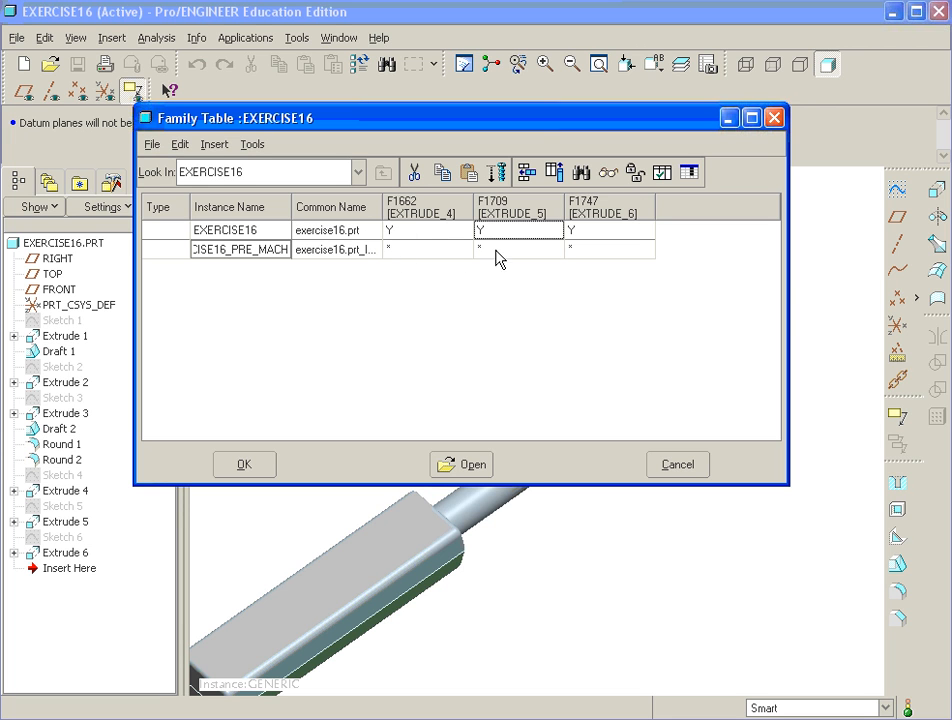
left_click(405, 249)
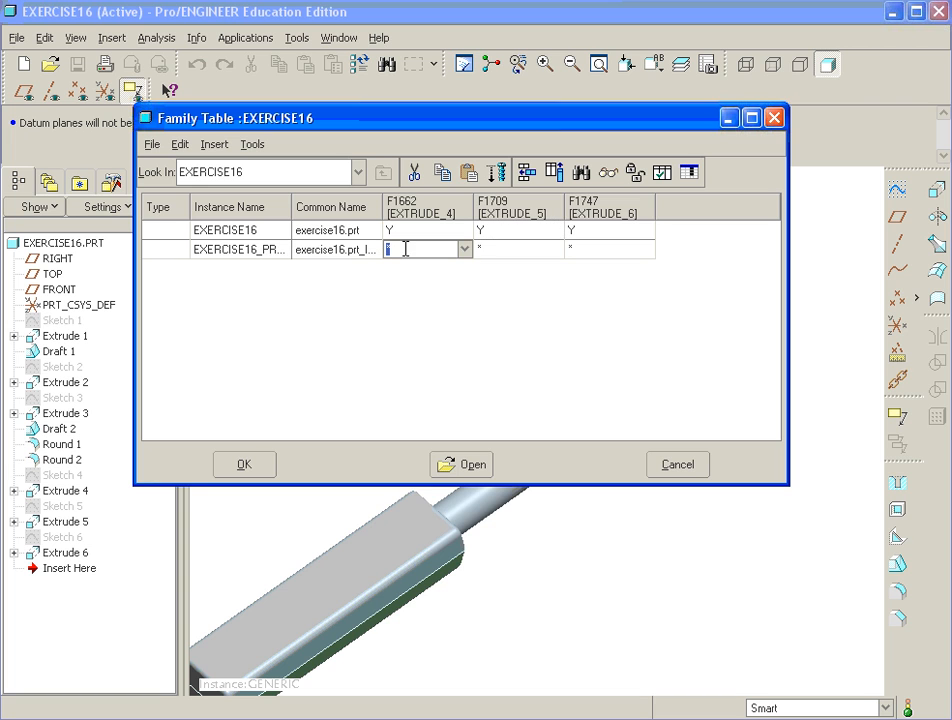
left_click(463, 253)
left_click(410, 282)
- Set the pre-machined instance's Extrude 5 and Extrude 6 cells to N as well
left_click(502, 249)
type("n")
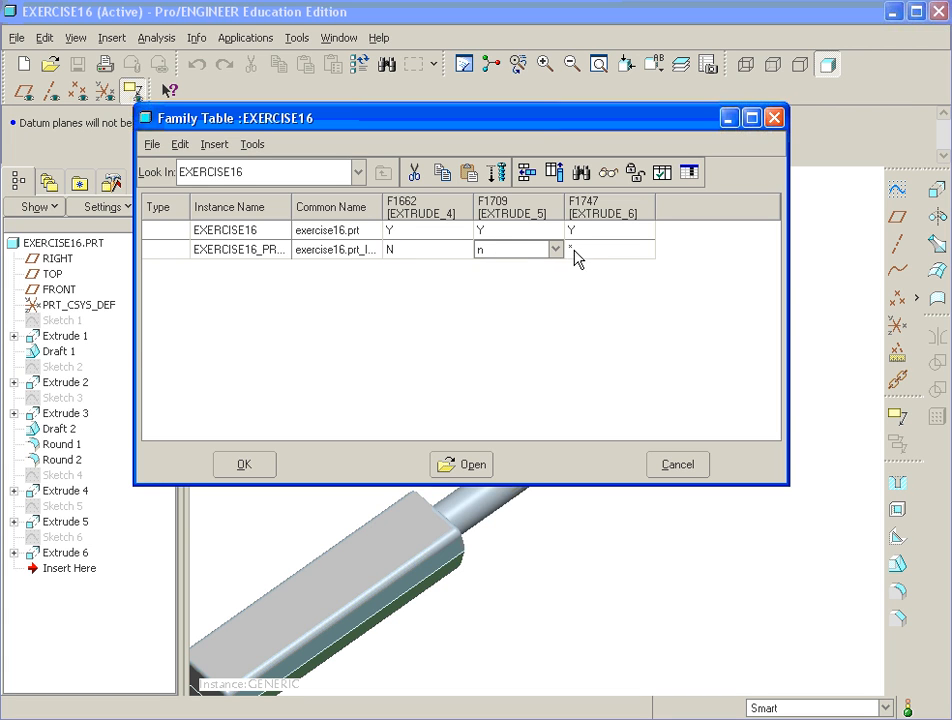
left_click(572, 250)
type("n")
left_click(541, 236)
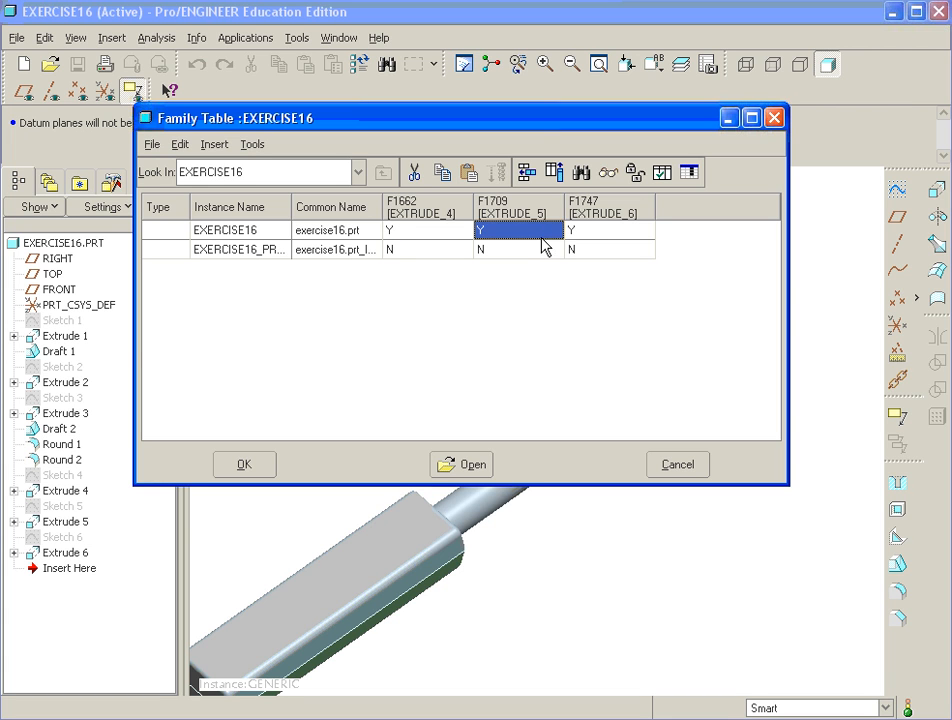
left_click(518, 249)
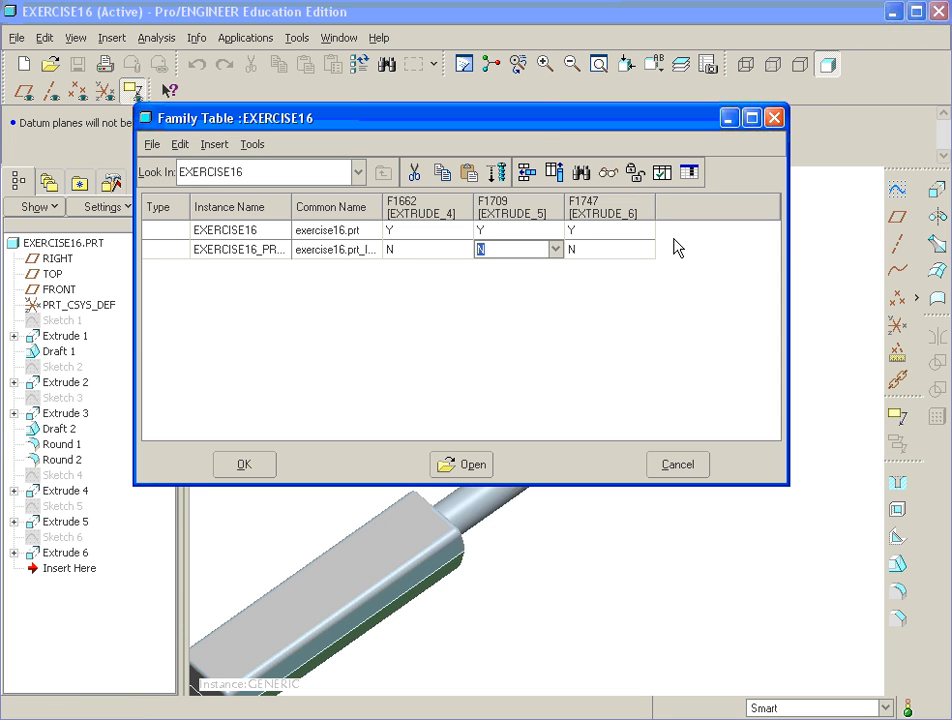
- Add Extrude 3's 4.000 handle length, d13, to the family table items
left_click(552, 176)
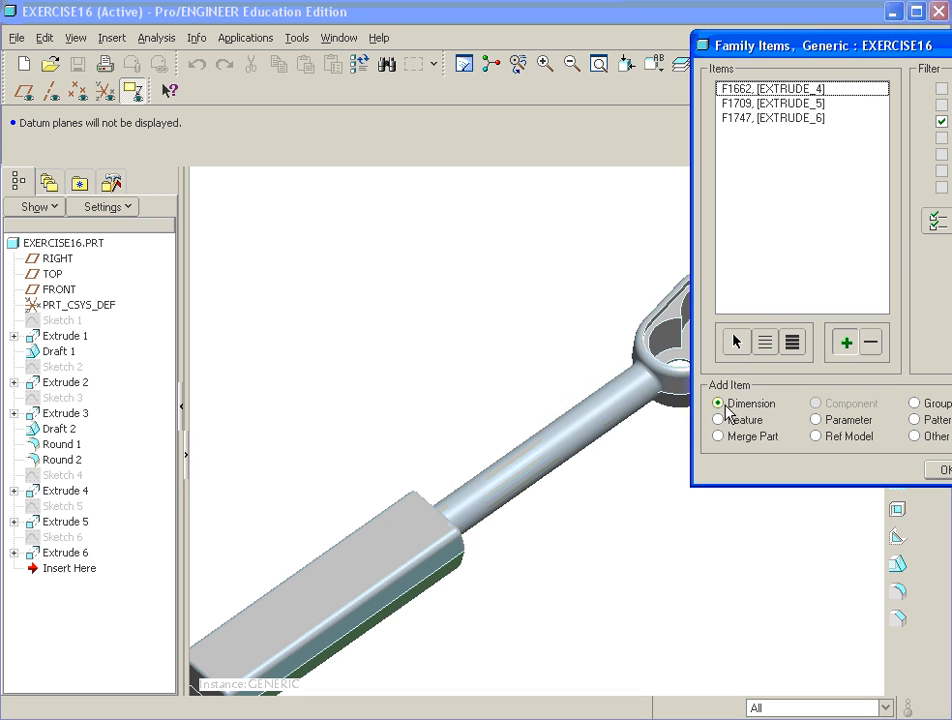
left_click(323, 602)
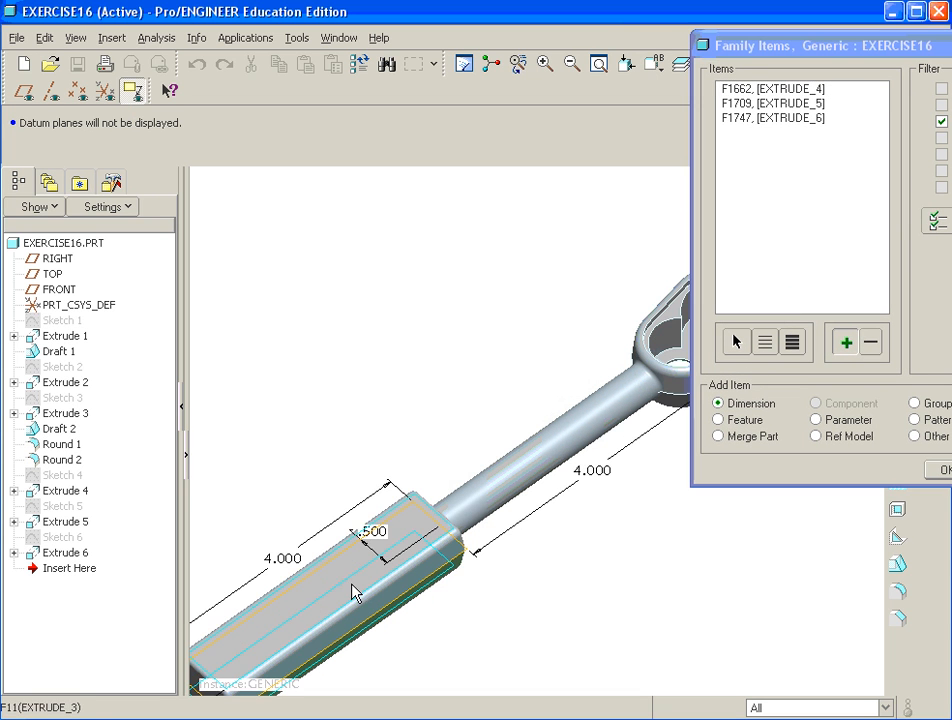
scroll(414, 503, "up", 2)
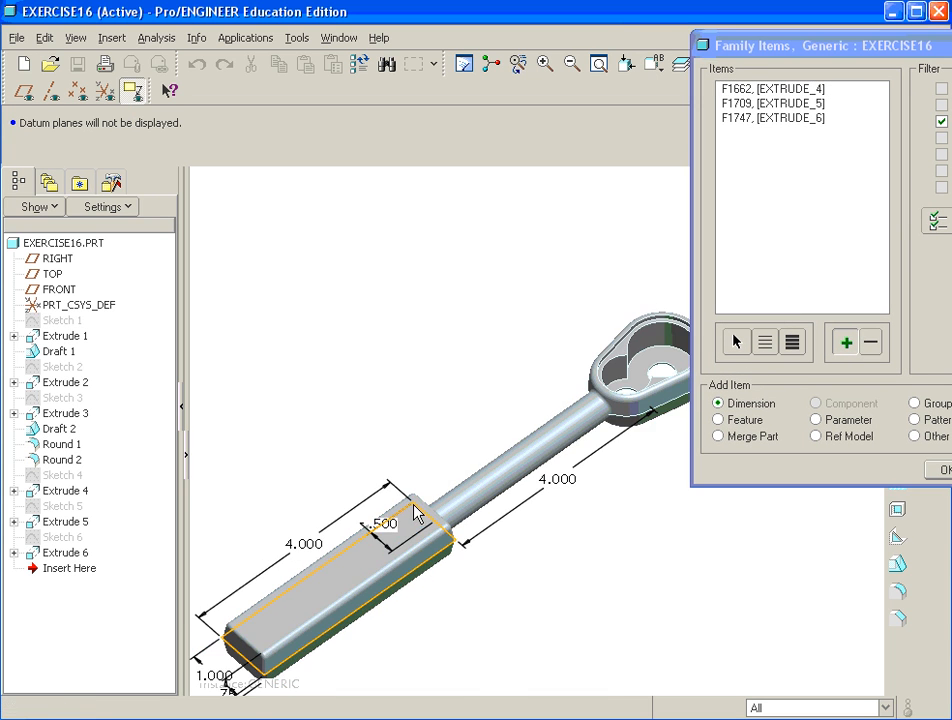
left_click(303, 546)
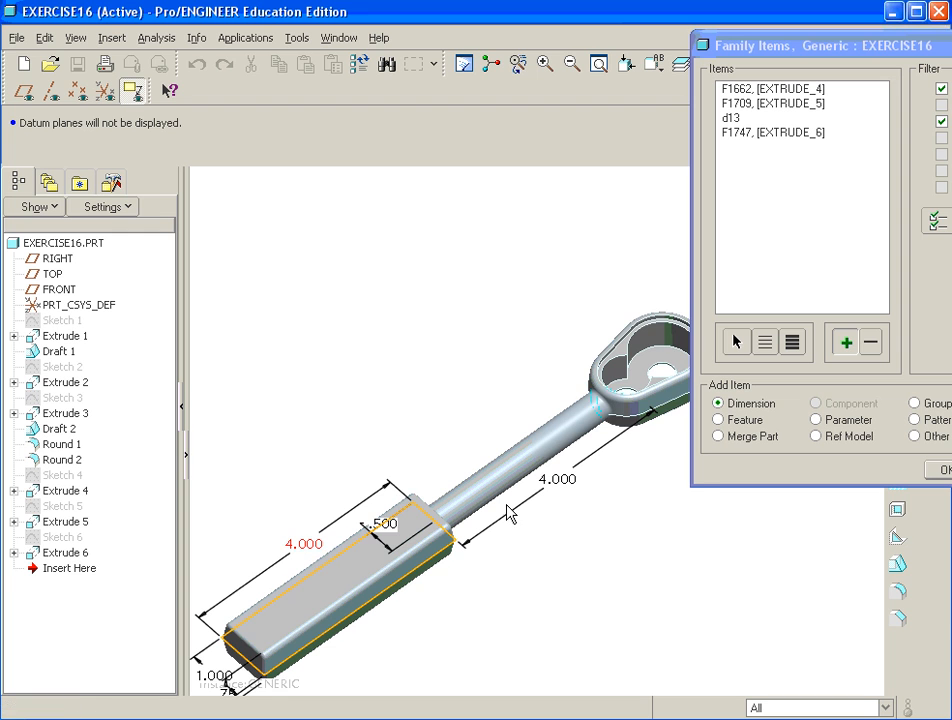
- Return to the table and set the pre-machined instance's d13 to 2
left_click(944, 472)
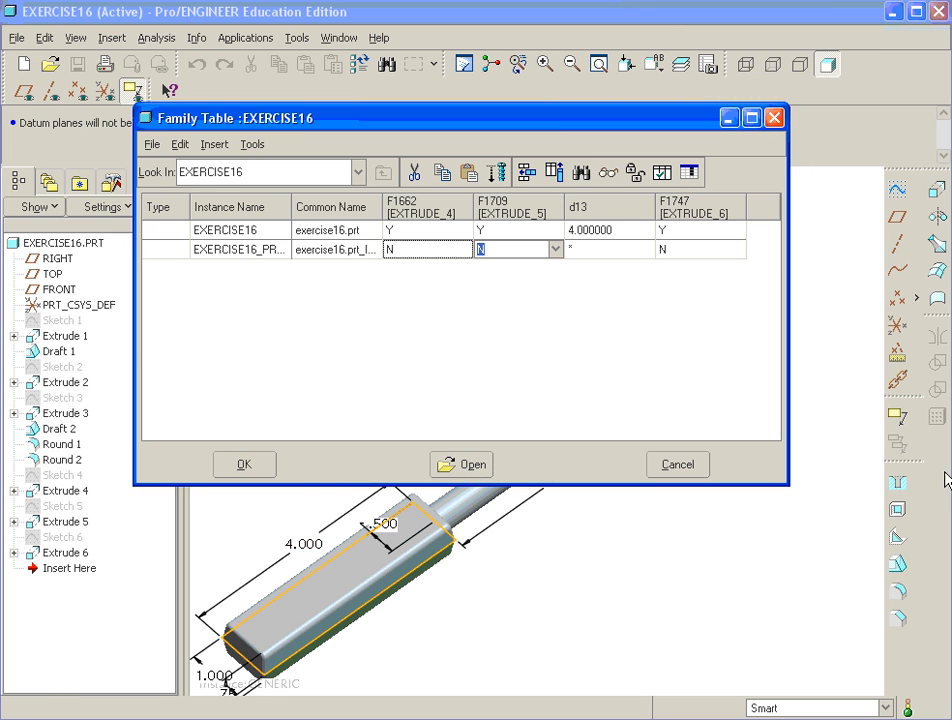
left_click(570, 248)
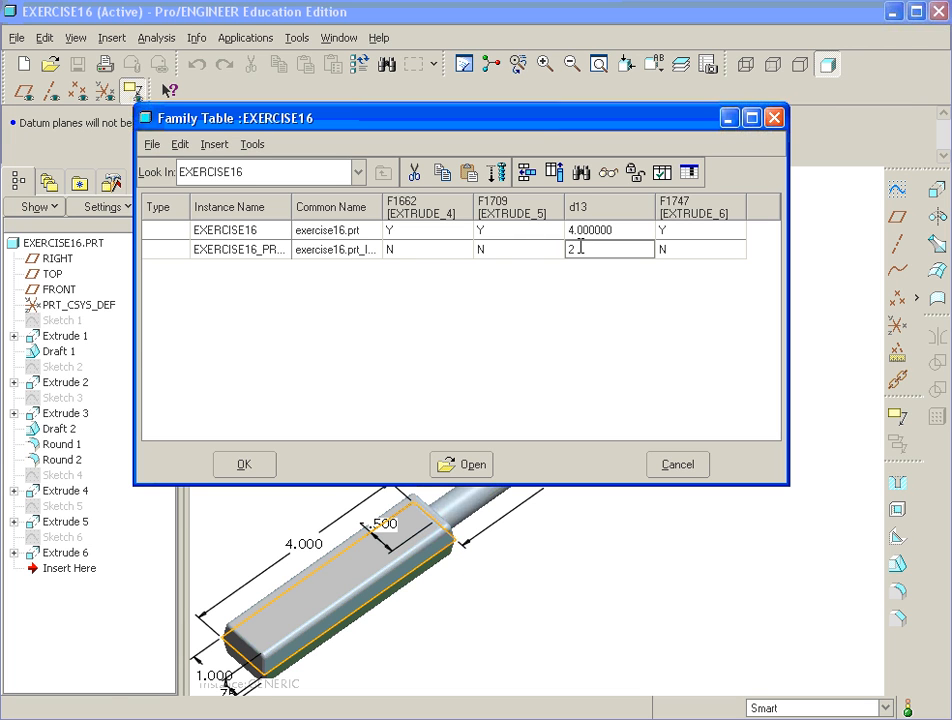
left_click(683, 250)
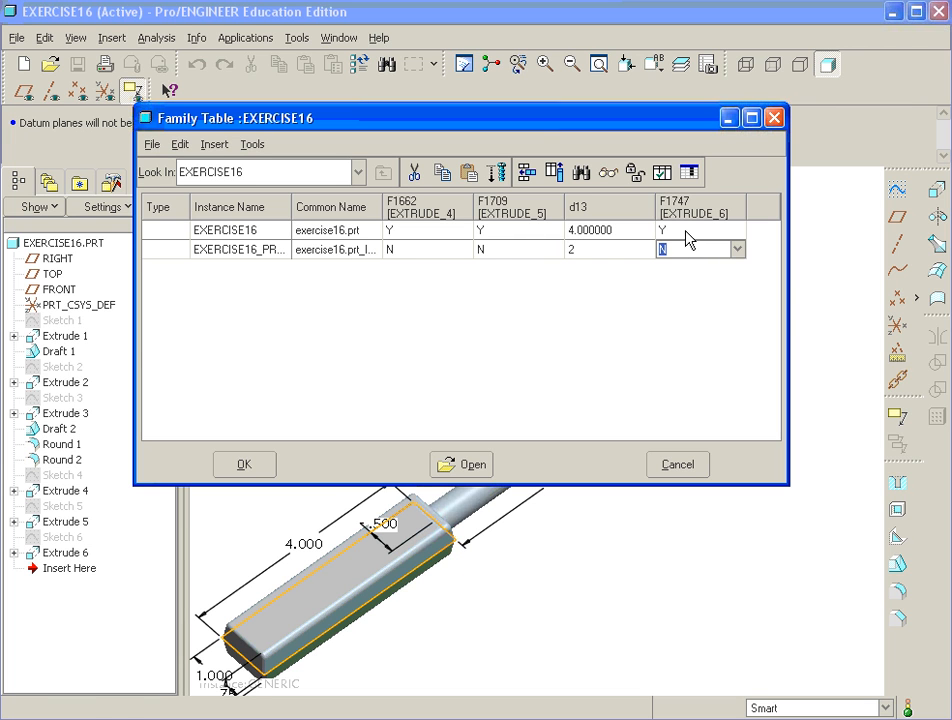
- Verify EXERCISE16_PRE_MACH regenerates successfully and close the family table
left_click(661, 174)
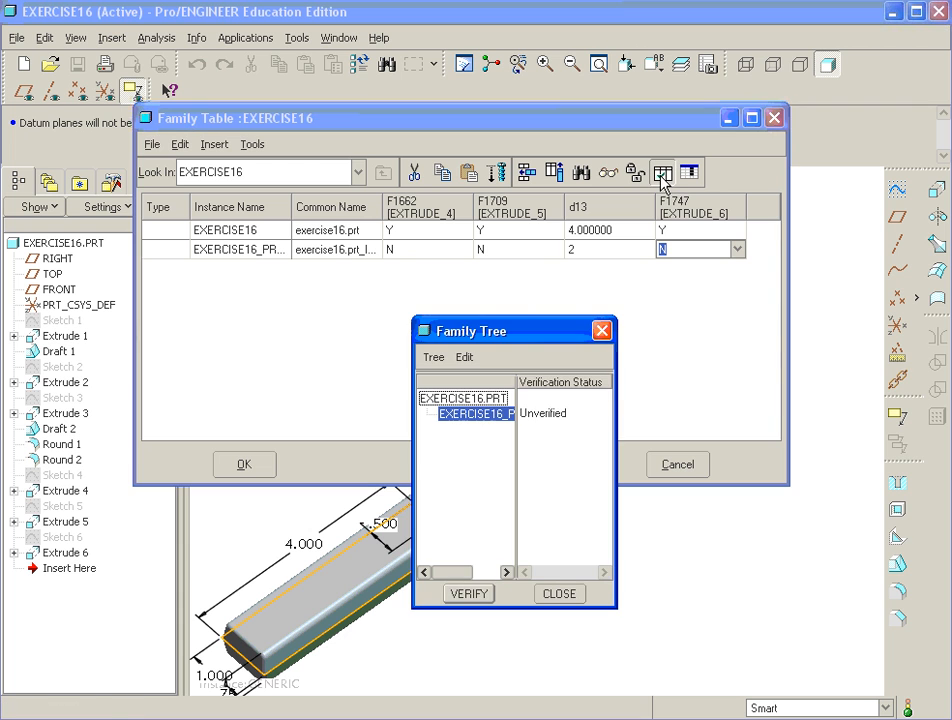
left_click(467, 594)
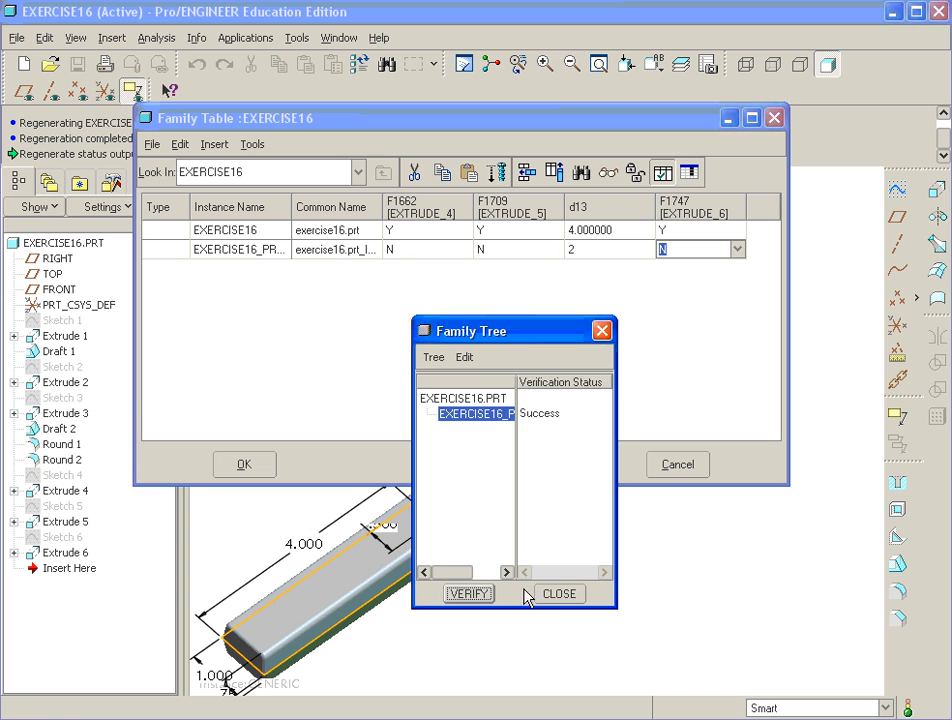
left_click(559, 594)
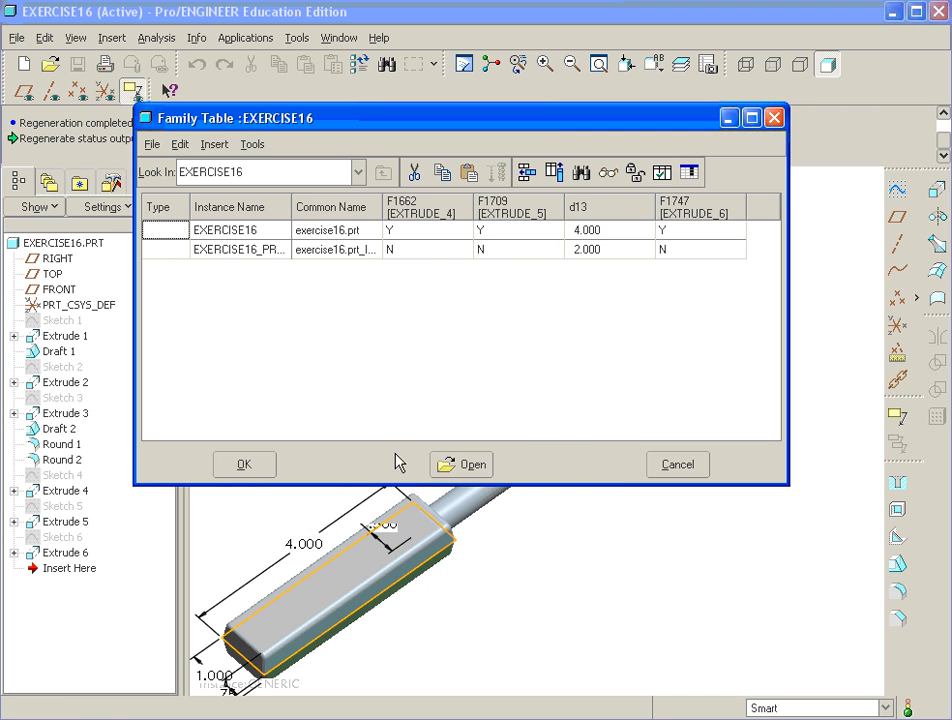
left_click(248, 469)
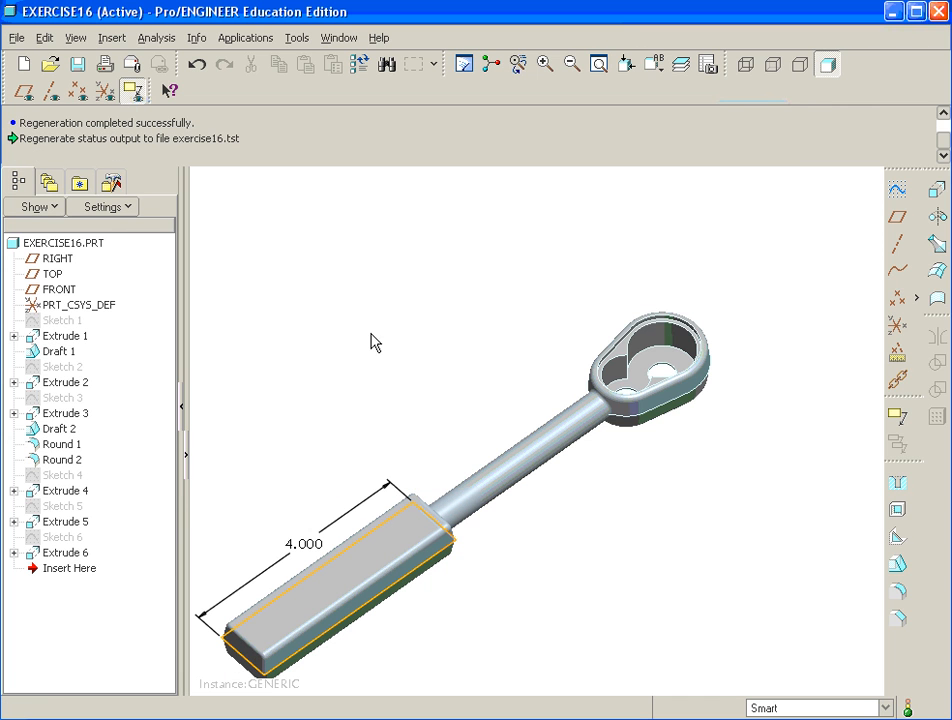
- Open exercise_16_family.prt from the parts in session
middle_click_drag(387, 300, 404, 272, "shift")
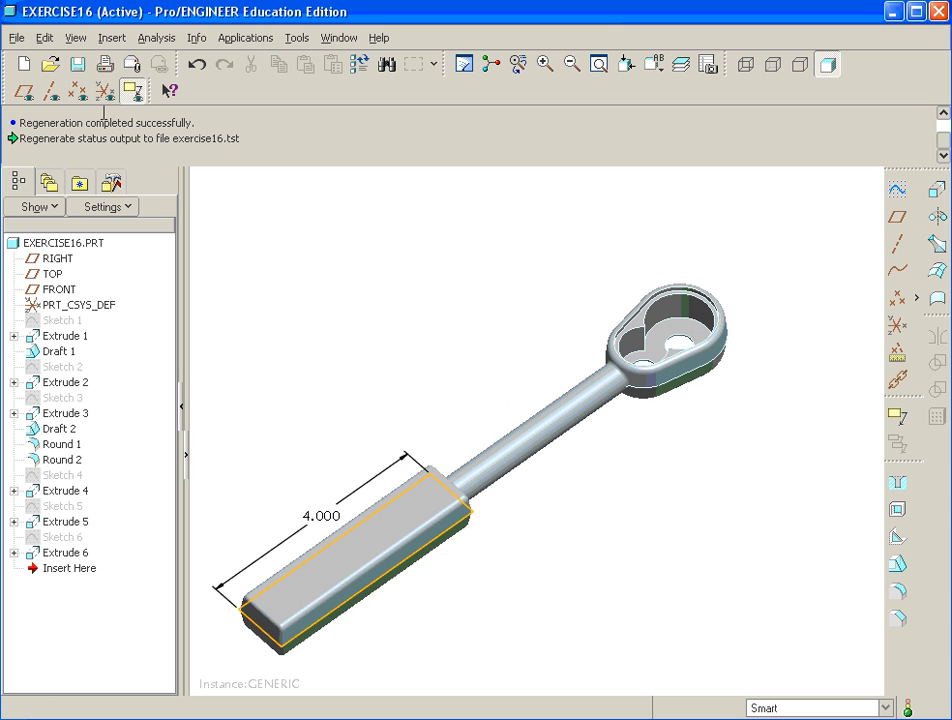
left_click(50, 64)
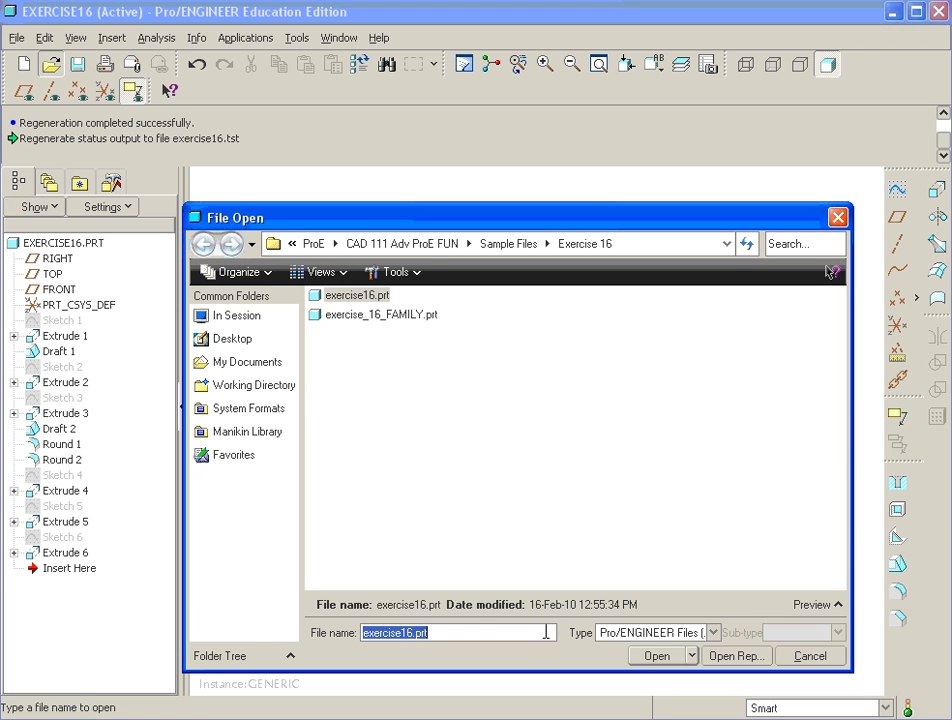
left_click(232, 316)
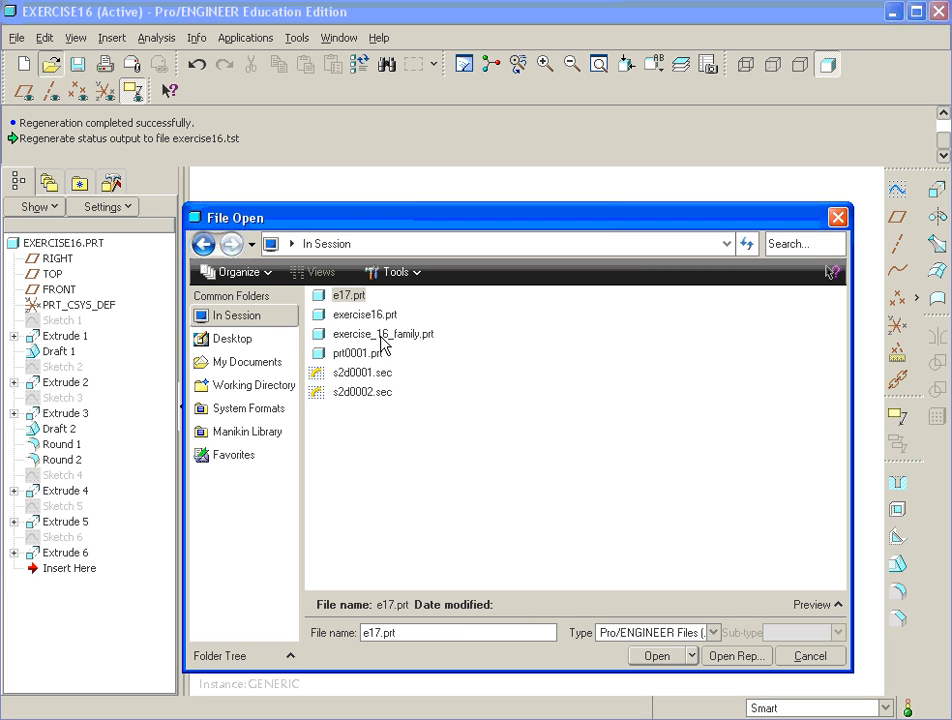
left_click(352, 334)
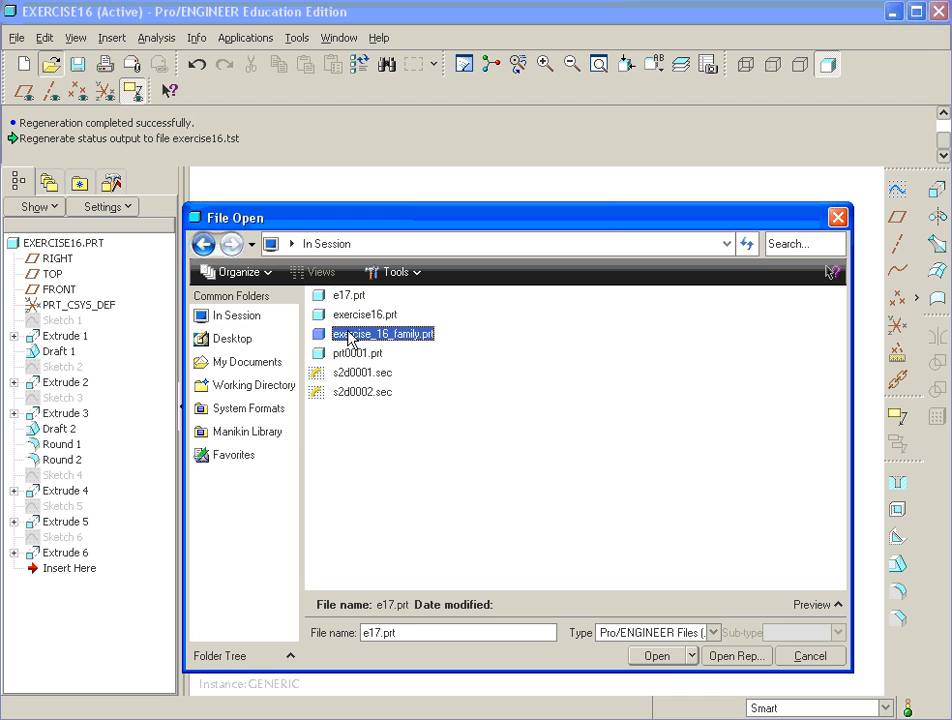
left_click(656, 656)
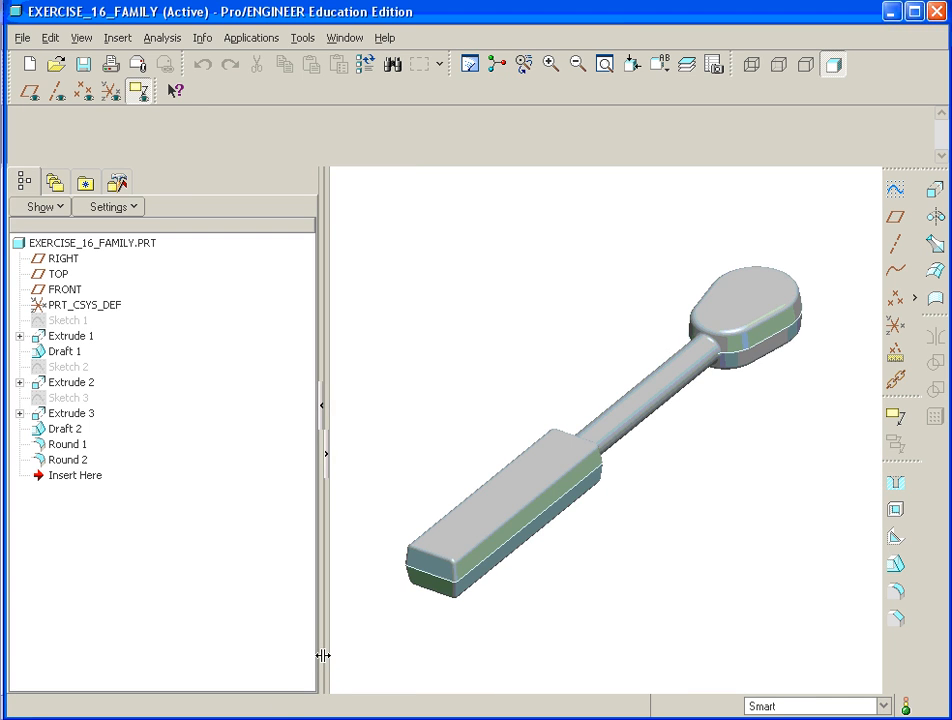
- Narrow the model tree and orbit exercise_16_family around its head and shaft
left_click_drag(323, 655, 189, 642)
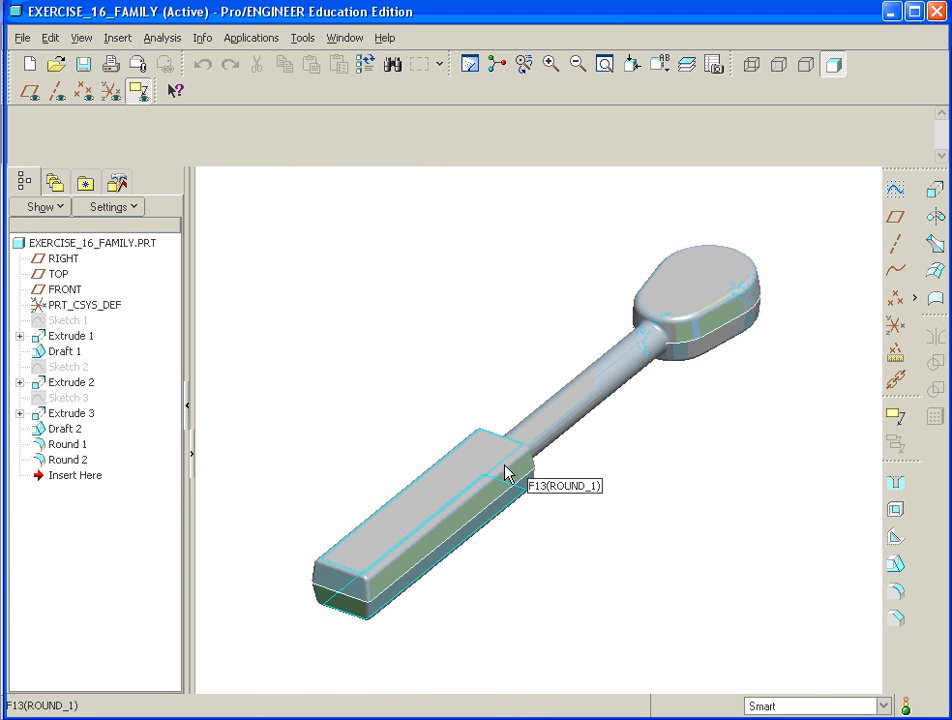
mouse_move(618, 472)
middle_mouse_down()
mouse_move(578, 487)
mouse_move(595, 470)
middle_mouse_up()
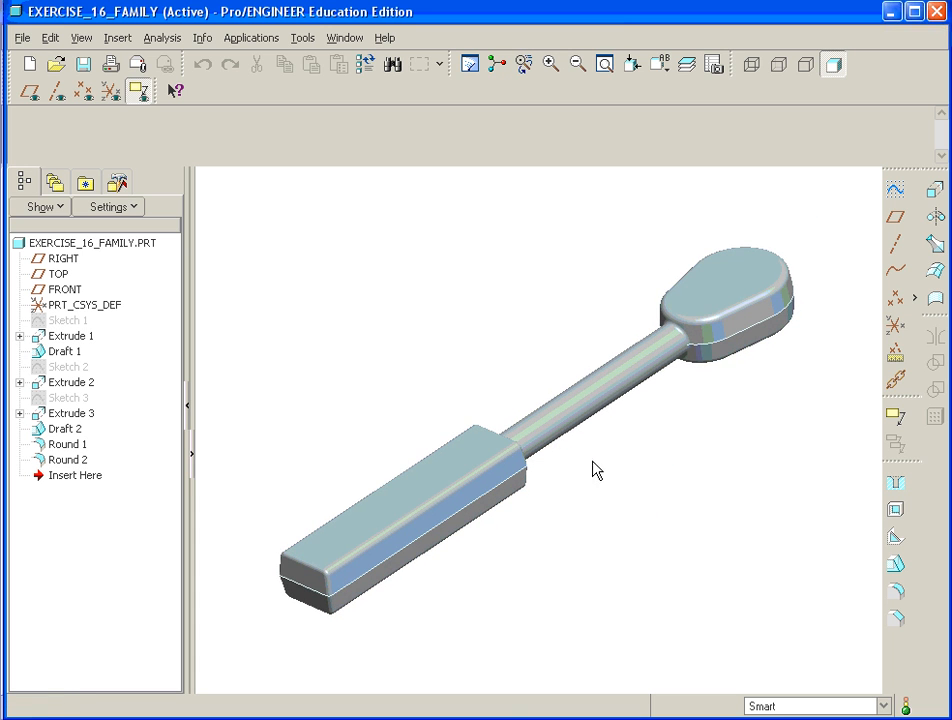
mouse_move(705, 336)
middle_mouse_down()
mouse_move(682, 310)
mouse_move(700, 347)
middle_mouse_up()
mouse_move(522, 450)
middle_mouse_down()
mouse_move(530, 458)
mouse_move(505, 445)
middle_mouse_up()
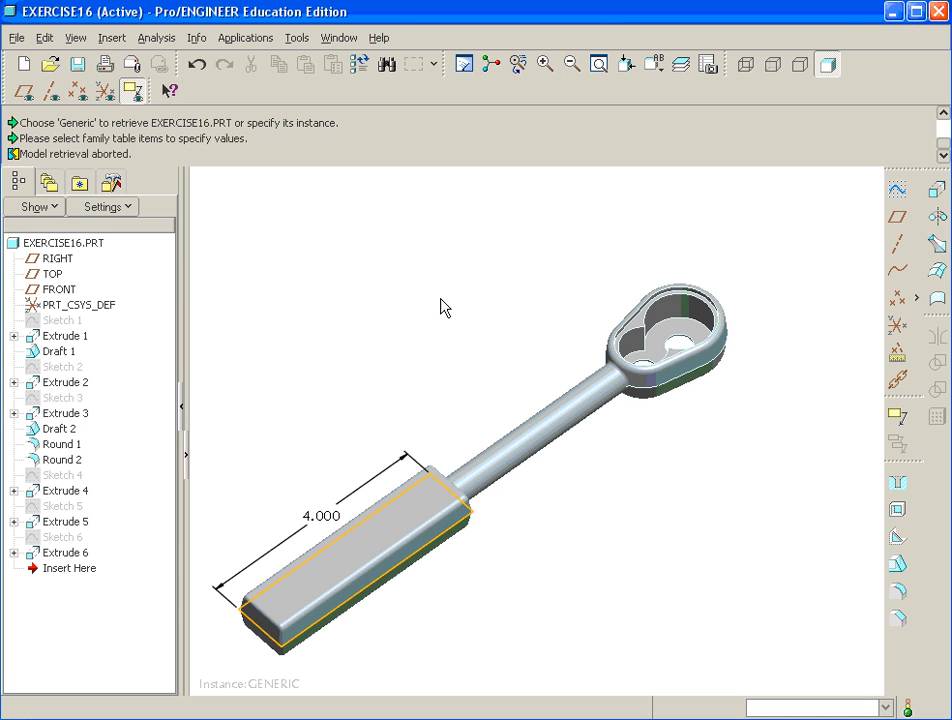
- Open exercise16.prt and select the EXERCISE16_PRE_MACH instance to retrieve
mouse_move(450, 365)
middle_mouse_down()
mouse_move(450, 344)
mouse_move(420, 320)
middle_mouse_up()
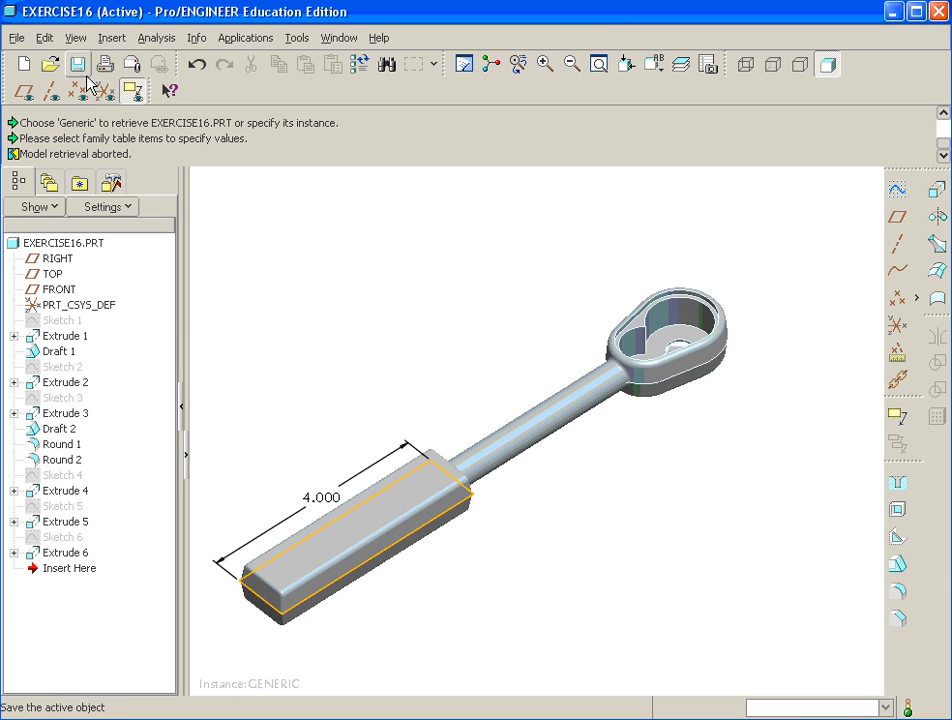
left_click(50, 64)
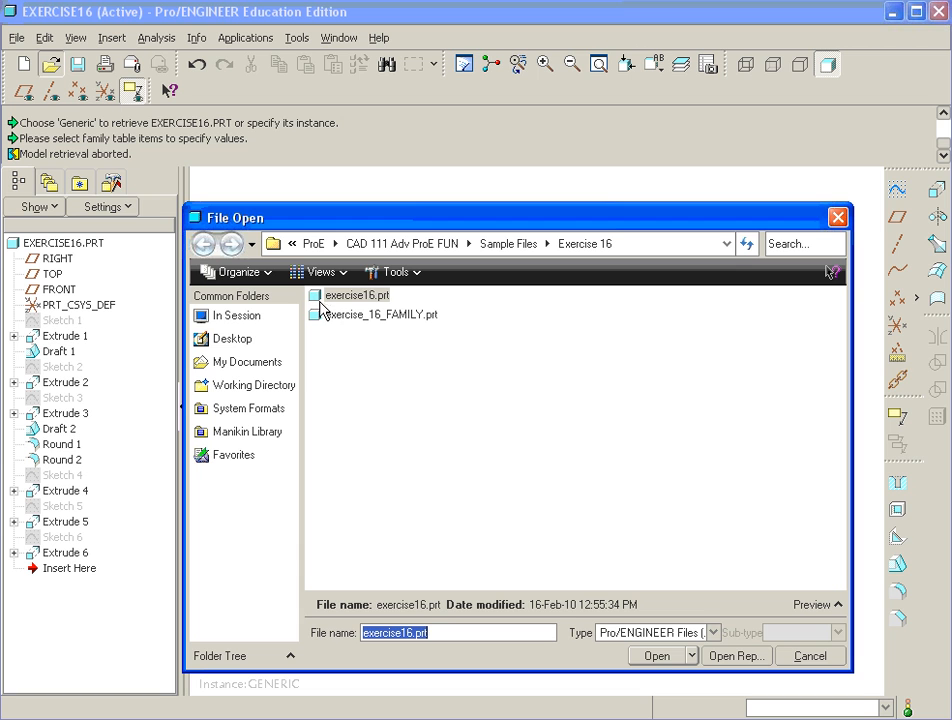
left_click(322, 298)
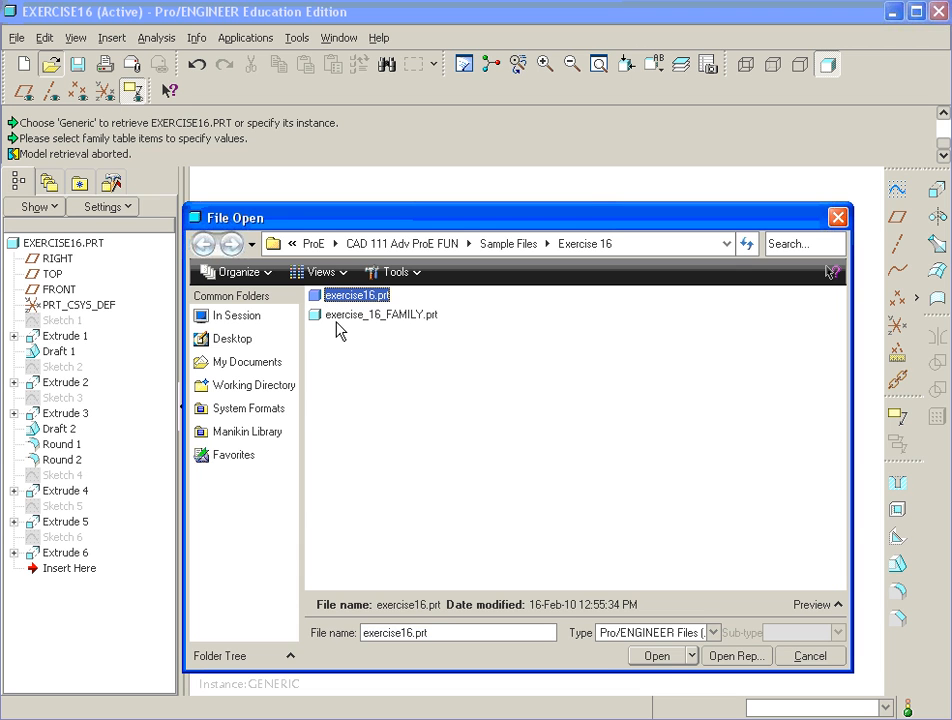
left_click(658, 657)
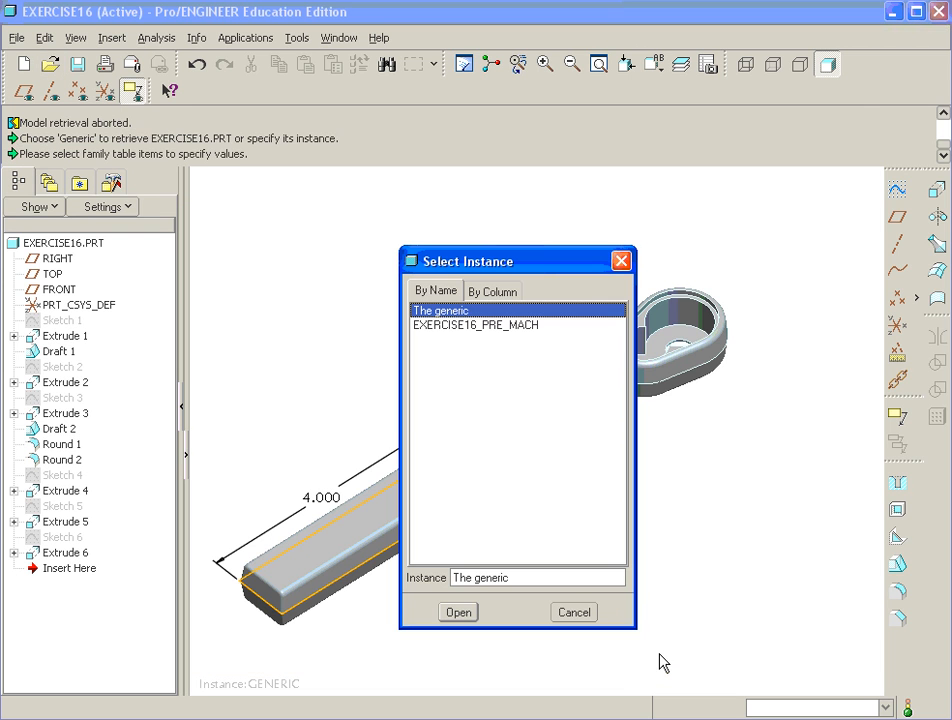
left_click(480, 327)
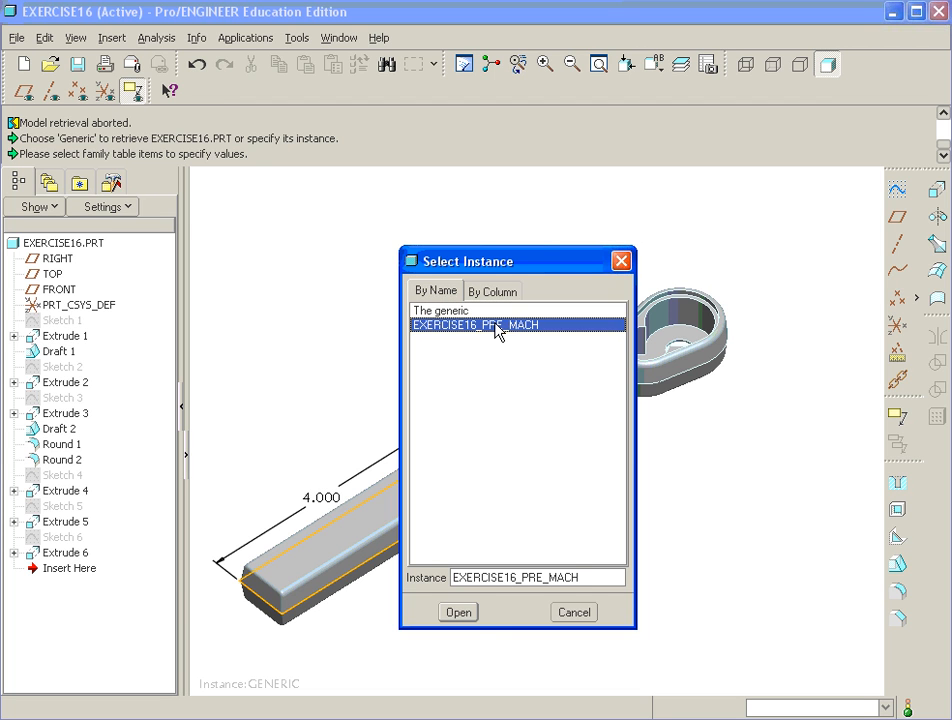
left_click(470, 615)
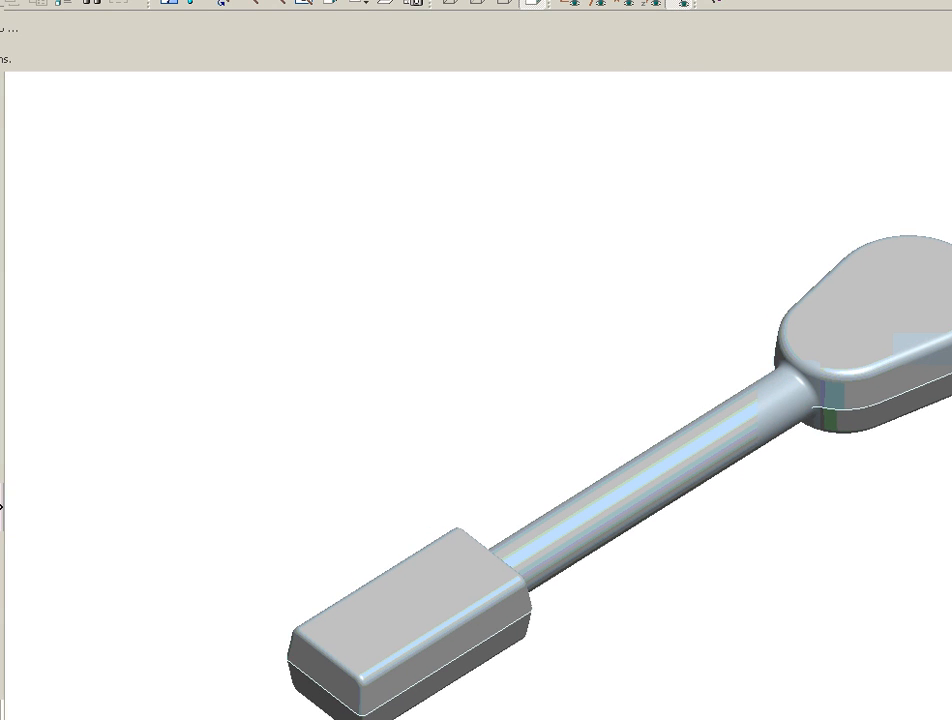
- Resize the window and narrow the model tree to enlarge the EXERCISE16_PRE_MACH view
left_click_drag(951, 1, 948, 0)
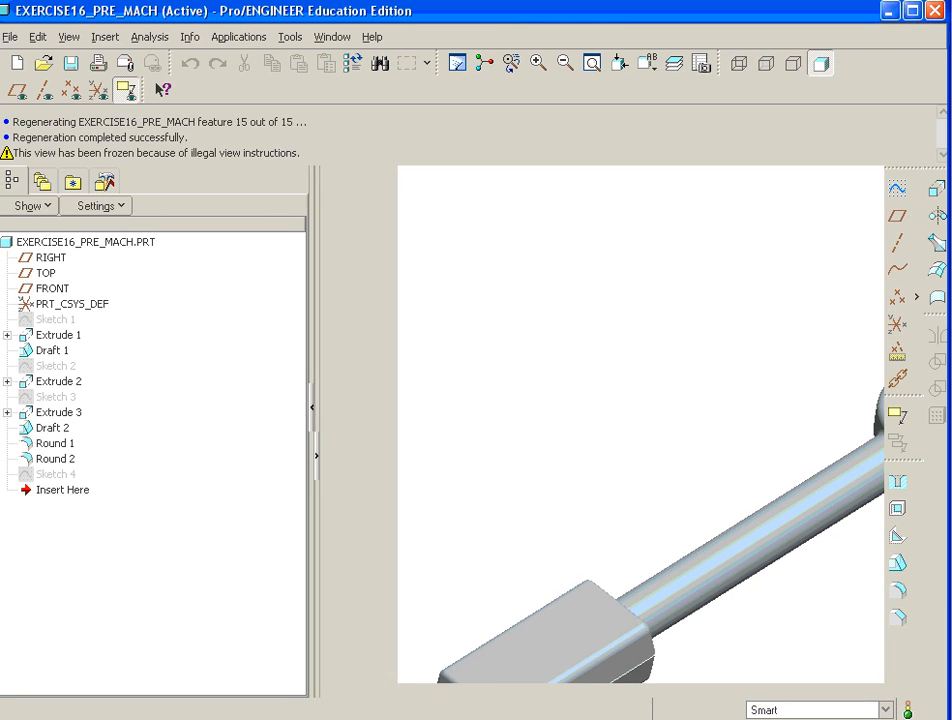
left_click_drag(323, 518, 196, 512)
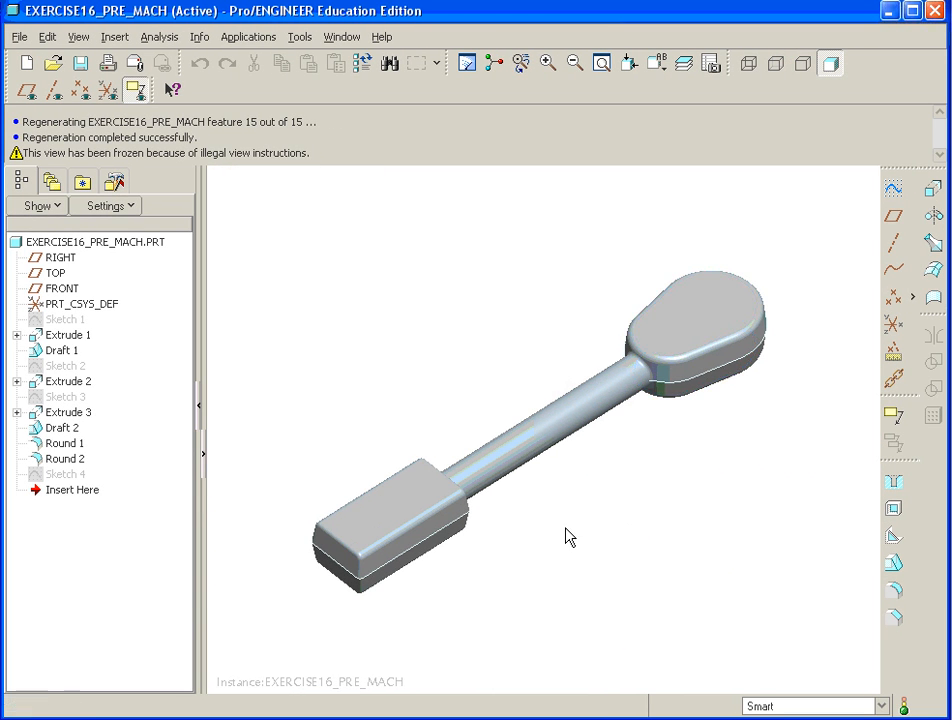